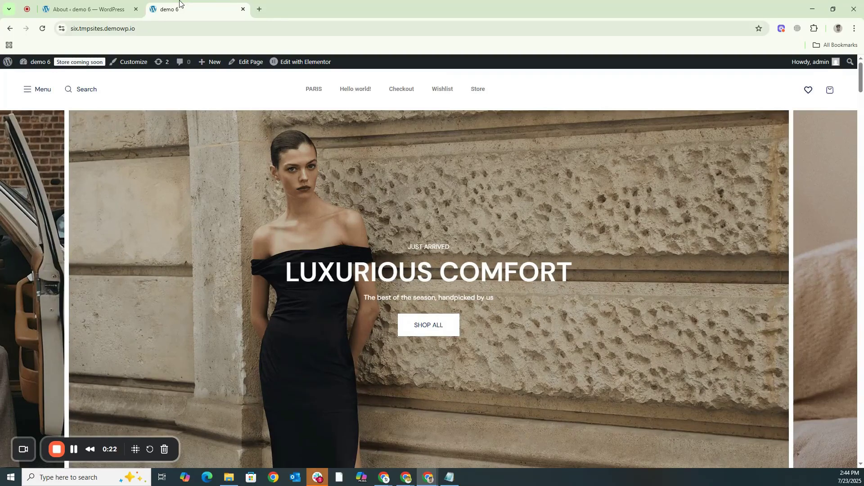
Open the Panties category from the store's search suggestions and save the pink New Tech Stretch Running Shorts to the wishlist.
{"action": "left_click", "coordinate": [76, 93]}
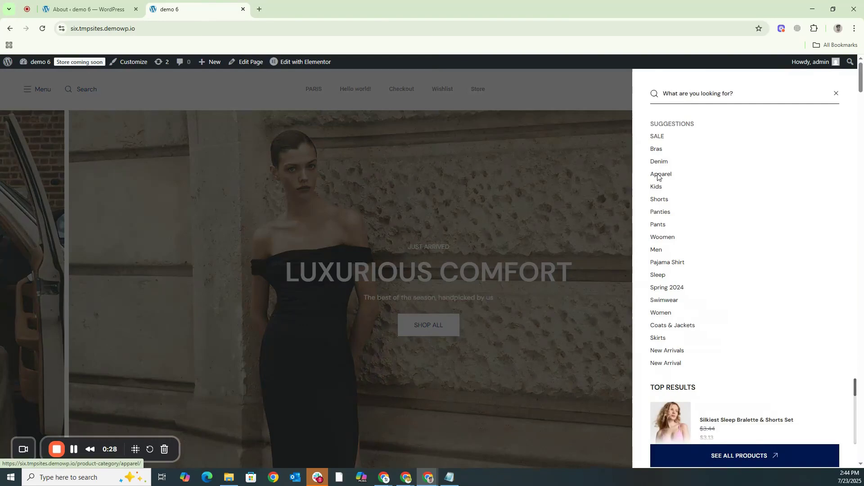
{"action": "left_click", "coordinate": [658, 216]}
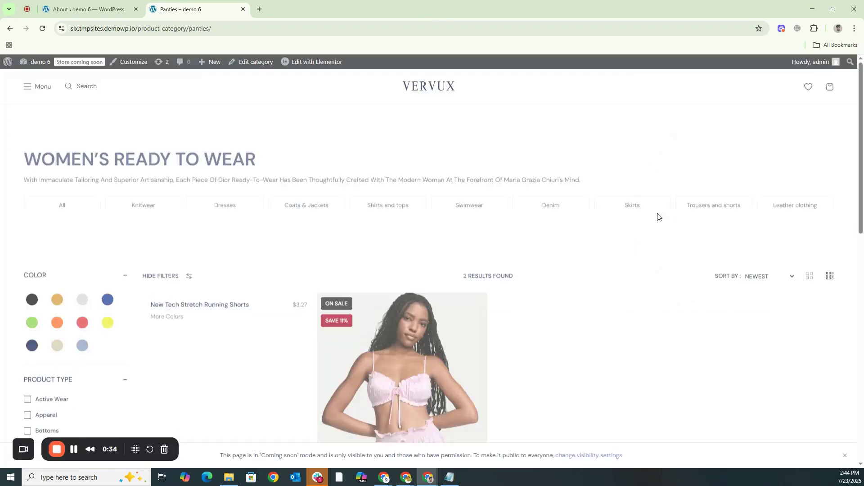
{"action": "scroll", "coordinate": [657, 216], "scroll_direction": "down", "scroll_amount": 7}
{"action": "scroll", "coordinate": [591, 259], "scroll_direction": "up", "scroll_amount": 4}
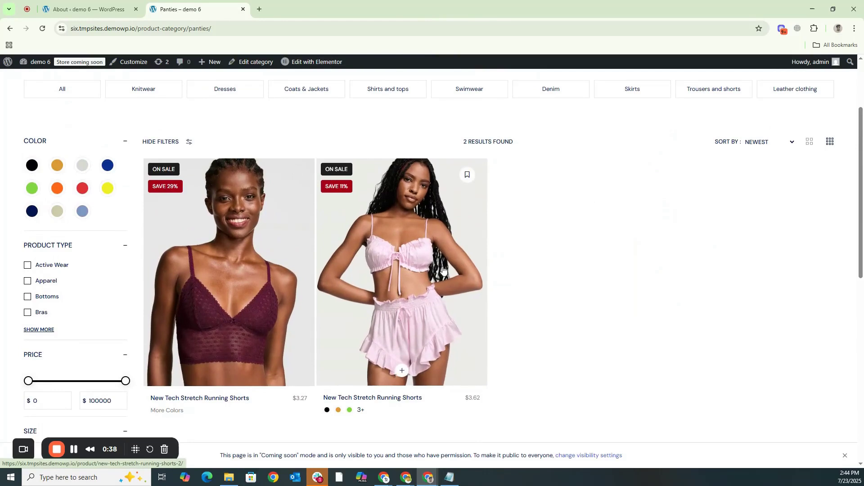
{"action": "left_click", "coordinate": [468, 175]}
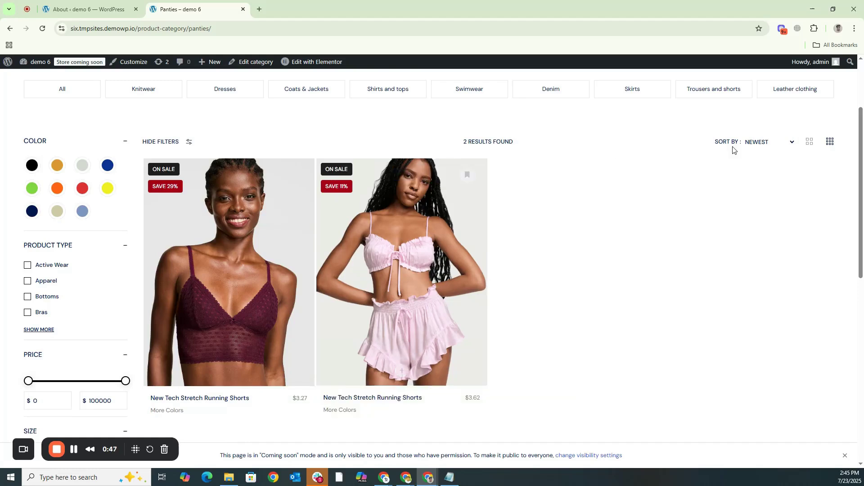
Open the store's wishlist page and look over the saved products.
{"action": "scroll", "coordinate": [732, 148], "scroll_direction": "up", "scroll_amount": 3}
{"action": "left_click", "coordinate": [809, 88]}
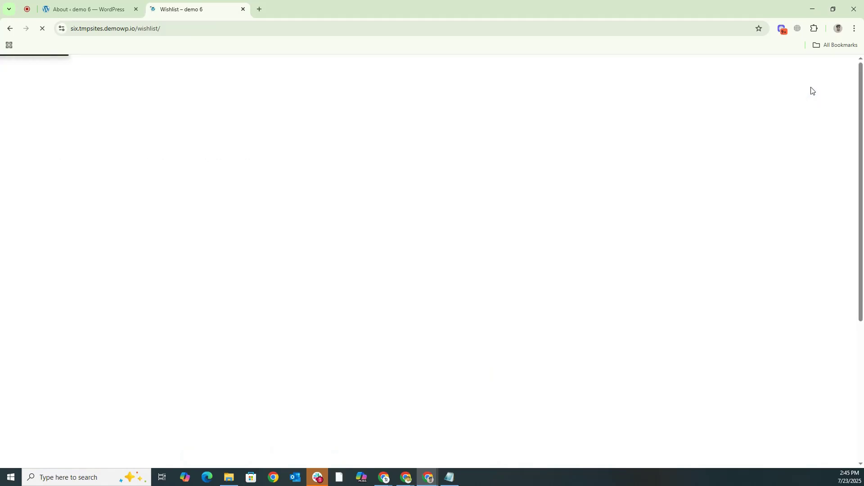
{"action": "scroll", "coordinate": [536, 173], "scroll_direction": "down", "scroll_amount": 2}
{"action": "scroll", "coordinate": [506, 266], "scroll_direction": "up", "scroll_amount": 2}
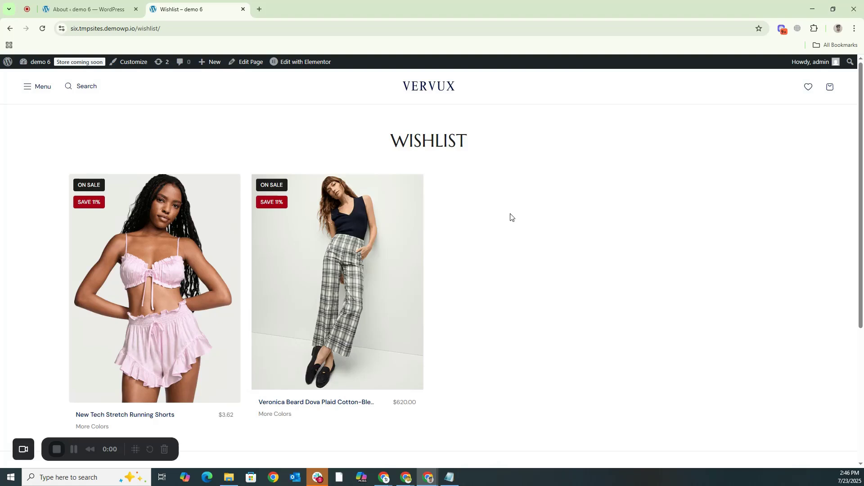
Start a new page from the WordPress admin in a separate browser tab.
{"action": "left_click", "coordinate": [86, 9]}
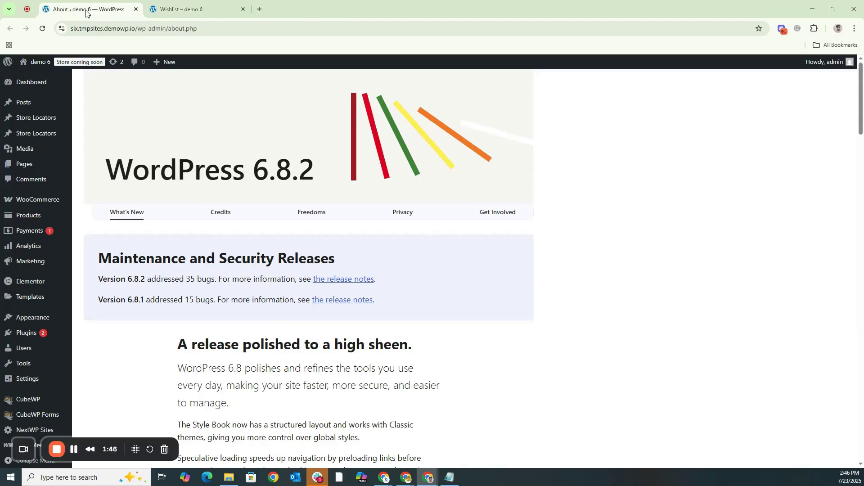
{"action": "mouse_move", "coordinate": [27, 166]}
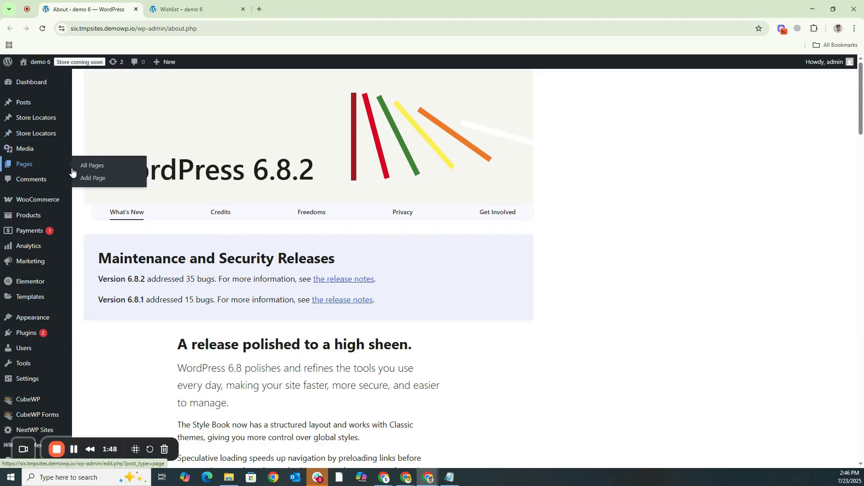
{"action": "right_click", "coordinate": [91, 181]}
{"action": "left_click", "coordinate": [106, 190]}
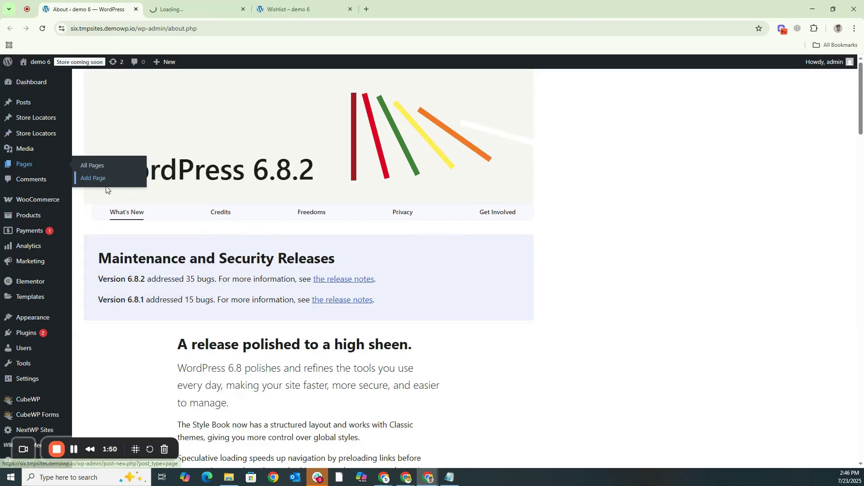
{"action": "left_click", "coordinate": [167, 12]}
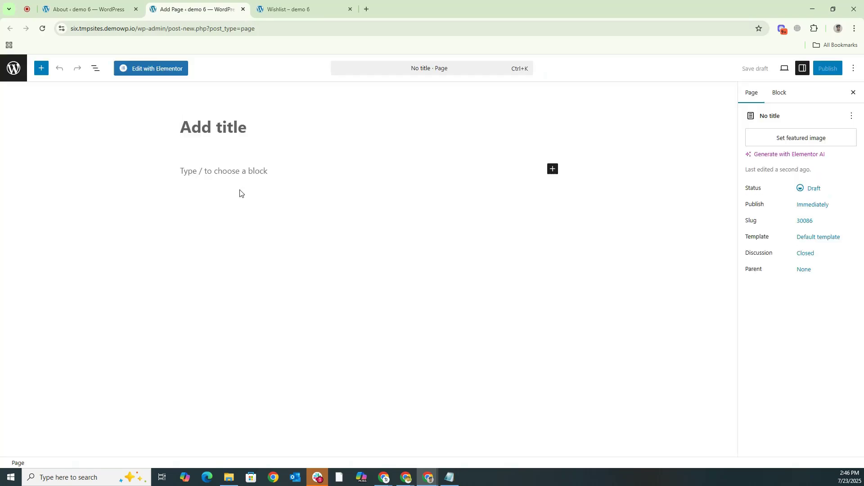
Title the new page "saved listing" and publish it.
{"action": "type", "text": "saved"}
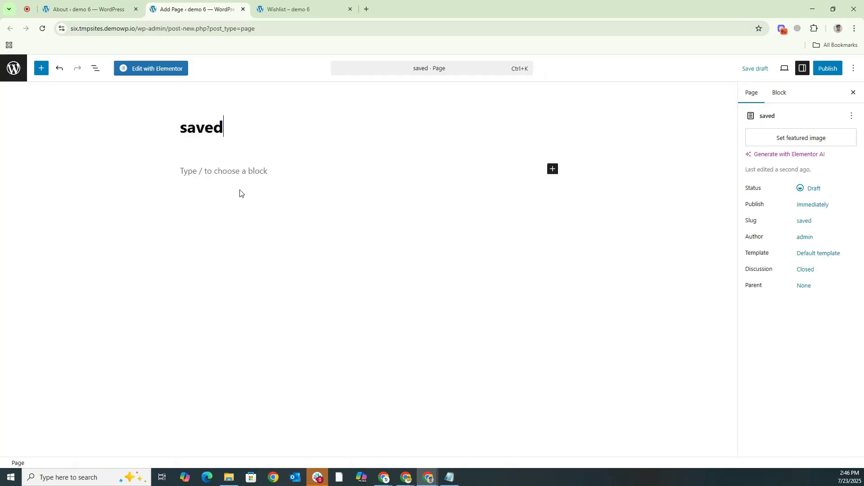
{"action": "type", "text": " listing"}
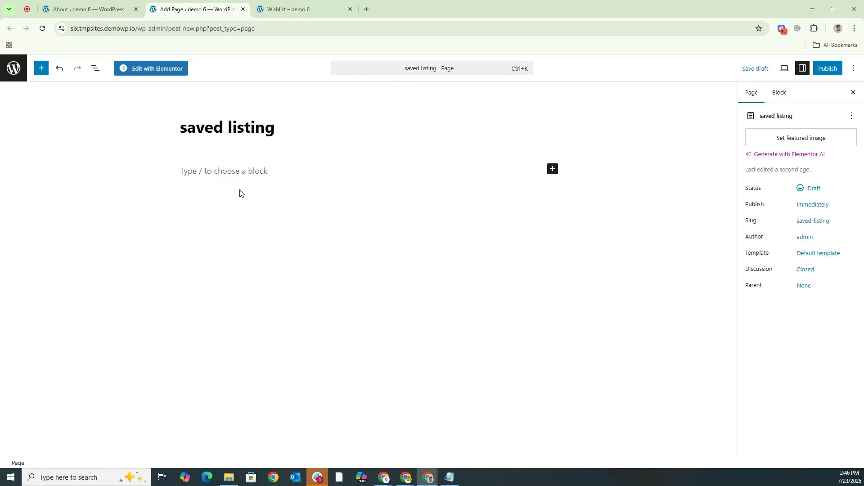
{"action": "left_click", "coordinate": [826, 69]}
{"action": "left_click", "coordinate": [821, 71]}
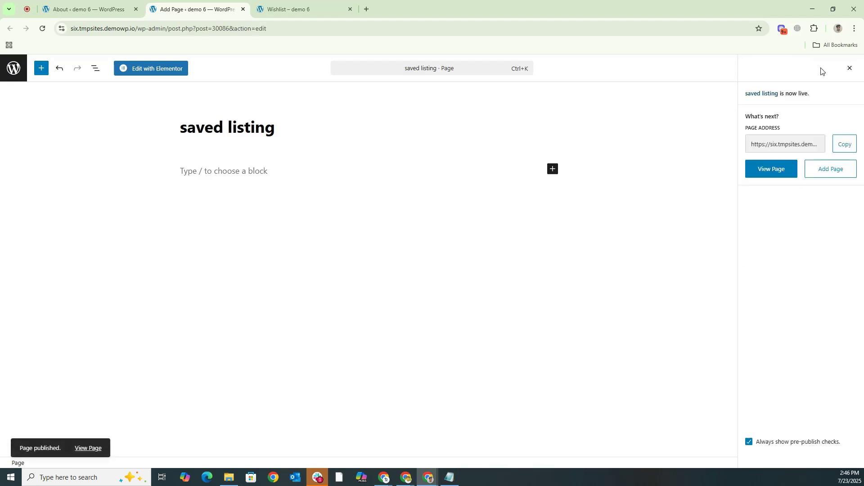
View the published "saved listing" page in a new browser tab.
{"action": "right_click", "coordinate": [767, 172]}
{"action": "left_click", "coordinate": [734, 184]}
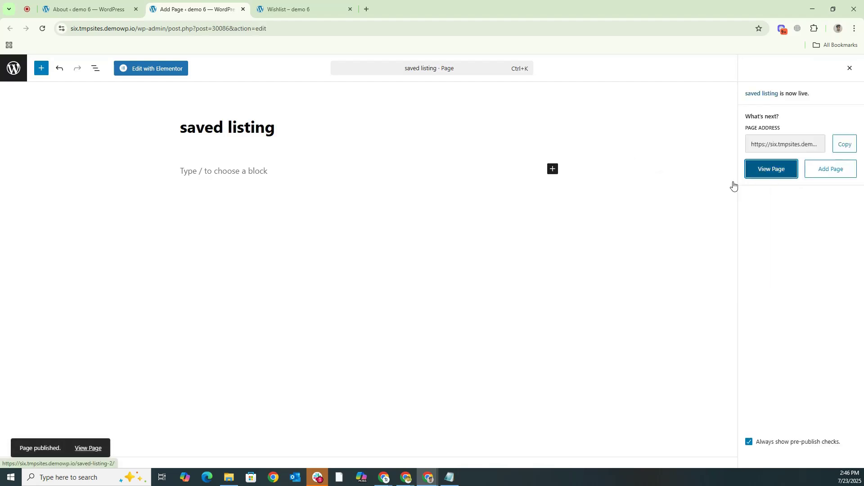
{"action": "left_click", "coordinate": [282, 5]}
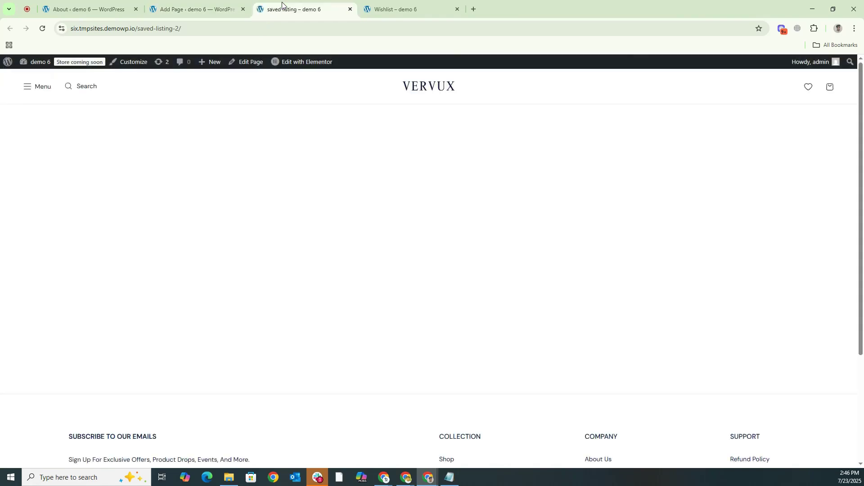
{"action": "scroll", "coordinate": [396, 188], "scroll_direction": "down", "scroll_amount": 3}
{"action": "scroll", "coordinate": [397, 187], "scroll_direction": "up", "scroll_amount": 3}
Edit the "saved listing" page with Elementor and add the Saved Products widget to its empty section.
{"action": "left_click", "coordinate": [174, 11]}
{"action": "left_click", "coordinate": [149, 69]}
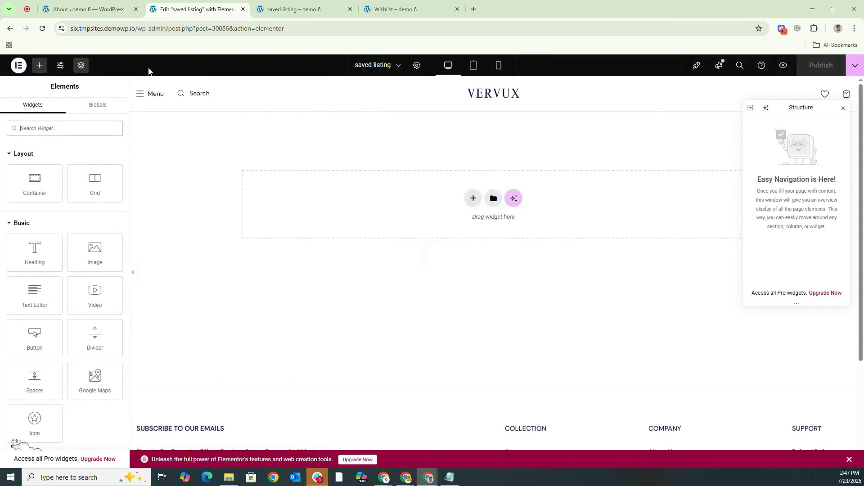
{"action": "type", "text": "sav"}
{"action": "left_click_drag", "start_coordinate": [82, 164], "coordinate": [430, 207]}
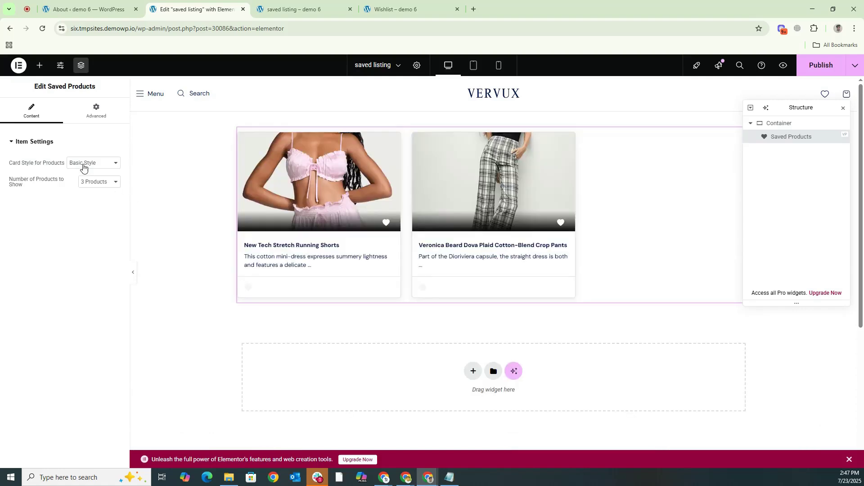
Review the product card styles available for the Saved Products widget.
{"action": "left_click", "coordinate": [83, 167]}
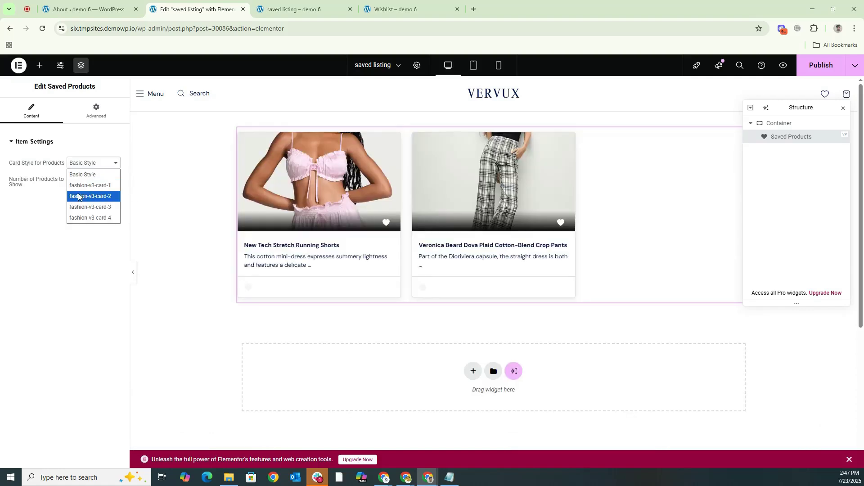
{"action": "left_click", "coordinate": [41, 217]}
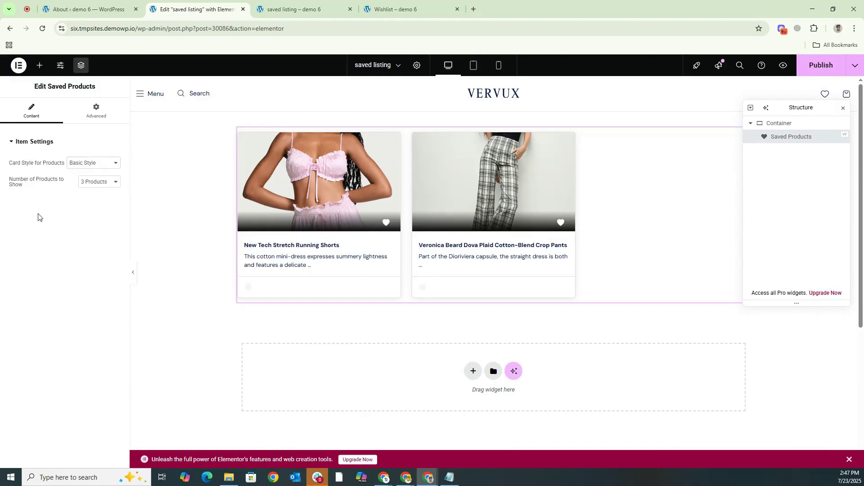
{"action": "left_click", "coordinate": [99, 164]}
{"action": "left_click", "coordinate": [66, 250]}
Set the Saved Products widget's number of products to show to All Products and publish the page.
{"action": "left_click", "coordinate": [95, 182]}
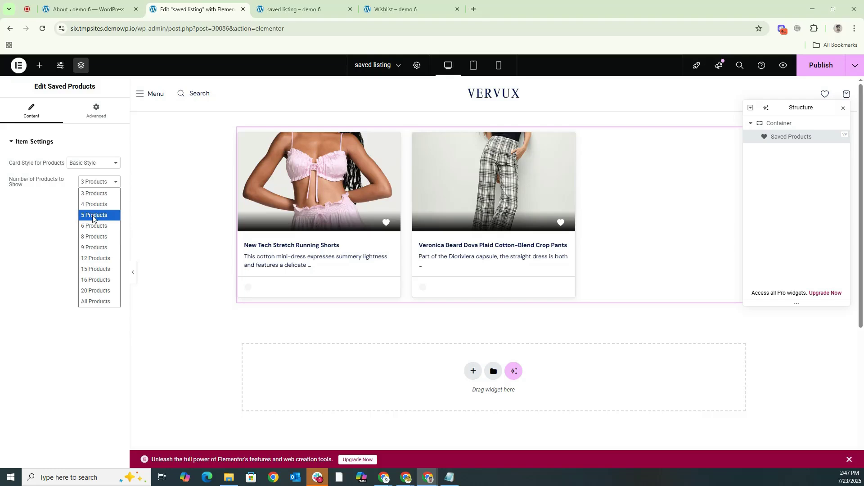
{"action": "left_click", "coordinate": [96, 301]}
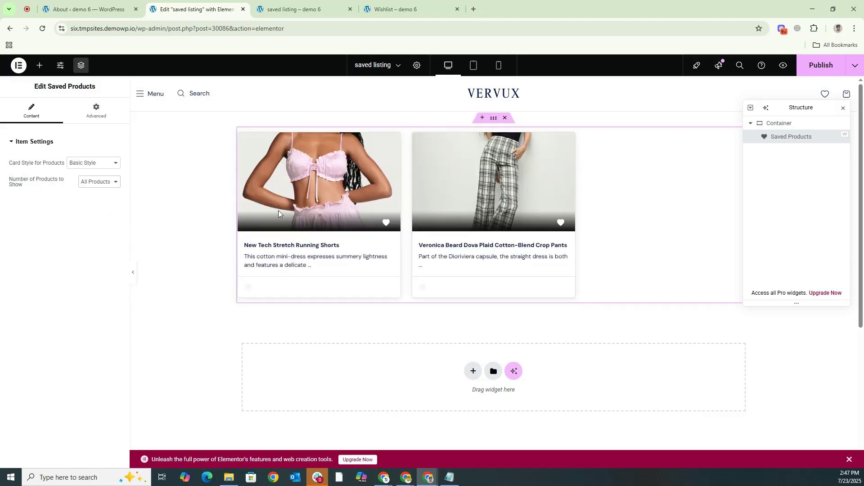
{"action": "left_click", "coordinate": [821, 67]}
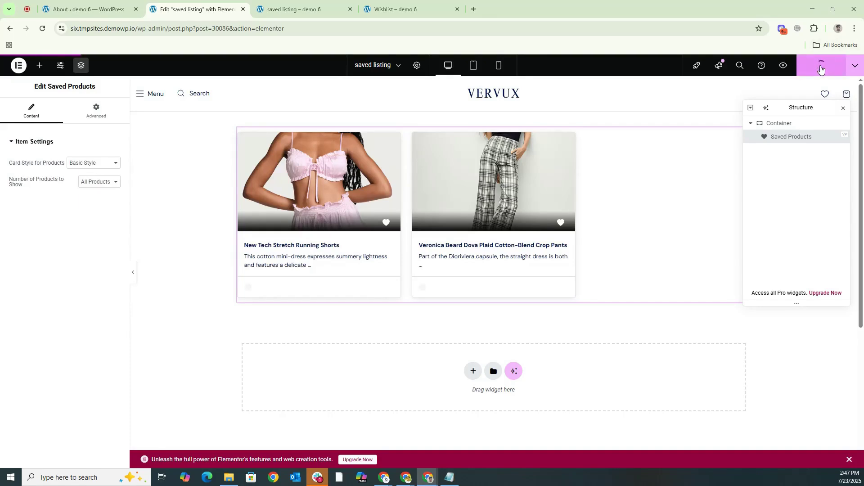
Reload the live "saved listing" page to check the saved products display.
{"action": "left_click", "coordinate": [311, 7]}
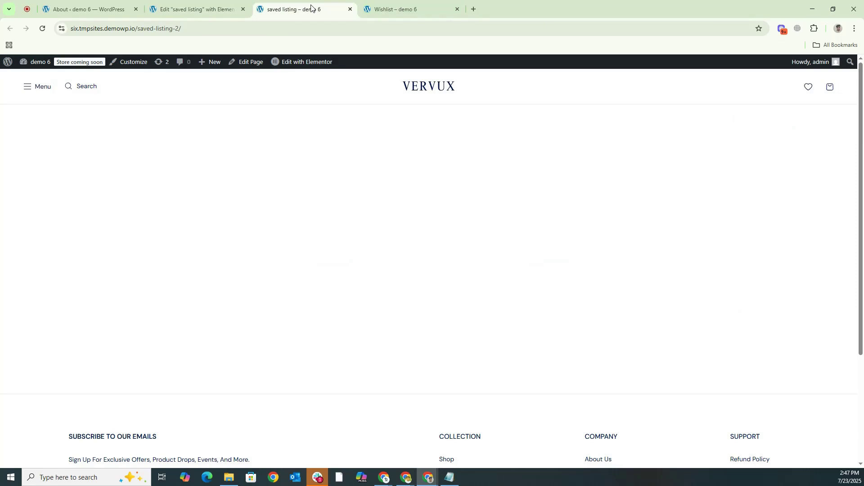
{"action": "left_click", "coordinate": [42, 29]}
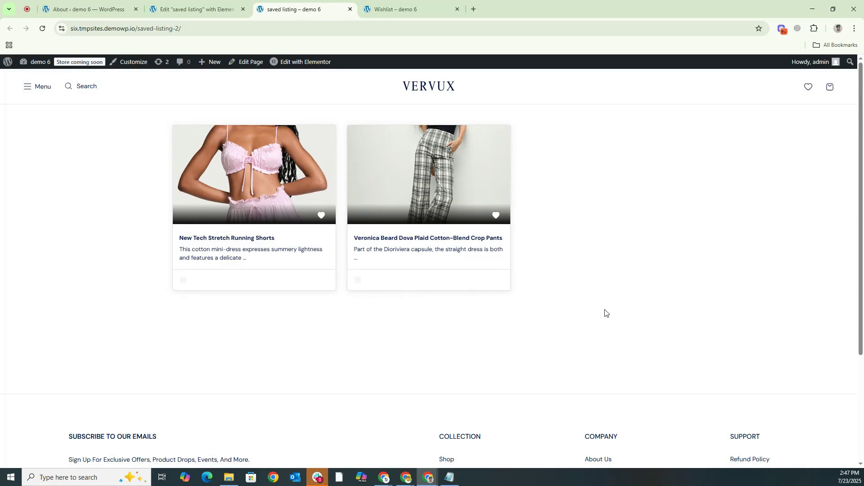
Return to the Elementor editor and look through the Saved Products widget's card style options again.
{"action": "left_click", "coordinate": [217, 15]}
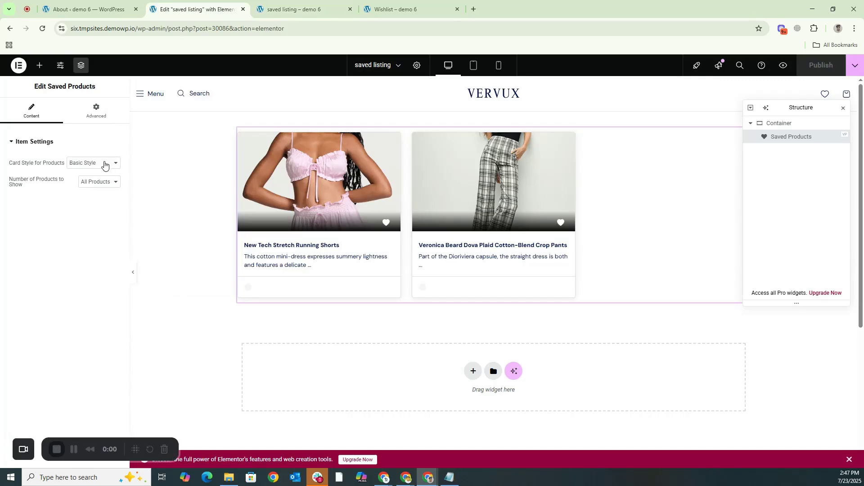
{"action": "left_click", "coordinate": [104, 164]}
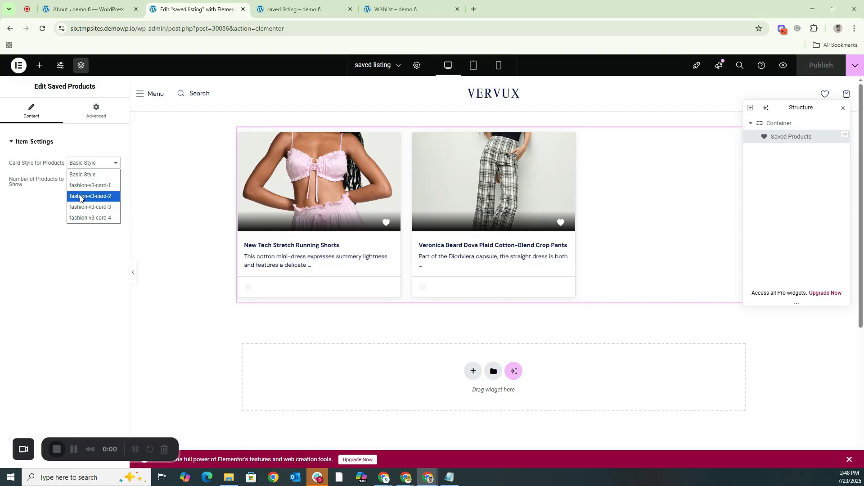
{"action": "left_click", "coordinate": [49, 202]}
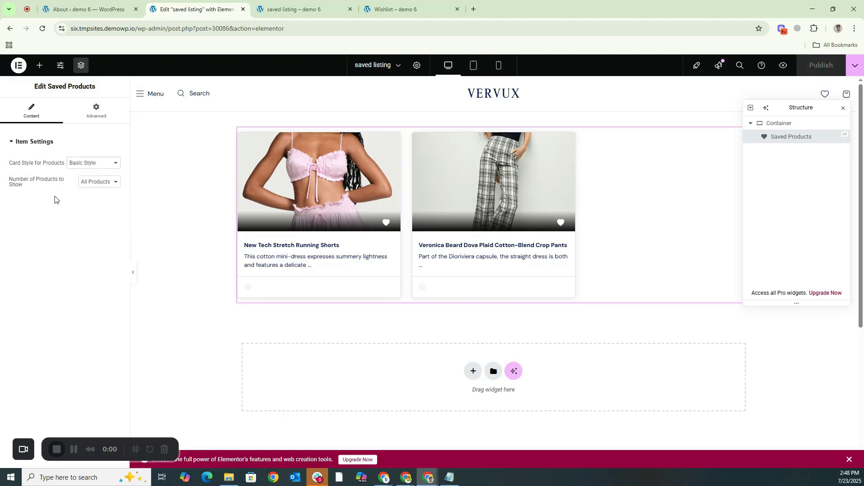
Open the CubeWP Post Settings in a new tab and examine the card styles defined for the Product post type.
{"action": "left_click", "coordinate": [92, 11]}
{"action": "scroll", "coordinate": [50, 266], "scroll_direction": "down", "scroll_amount": 2}
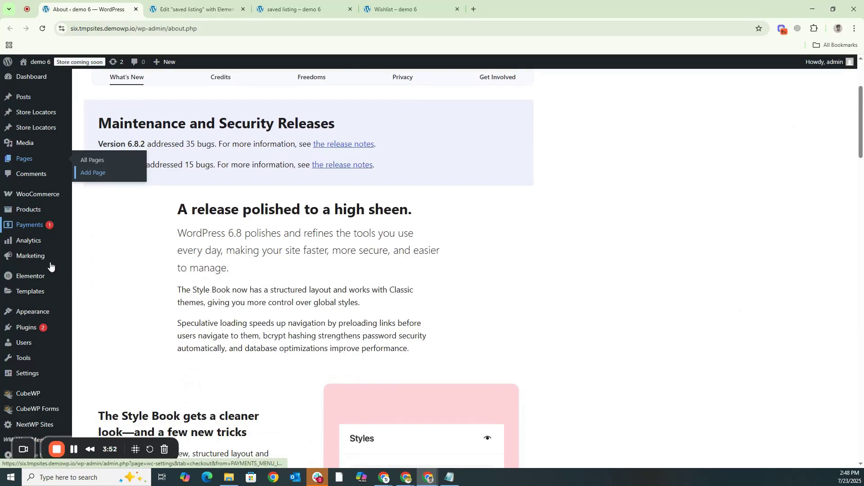
{"action": "mouse_move", "coordinate": [33, 399]}
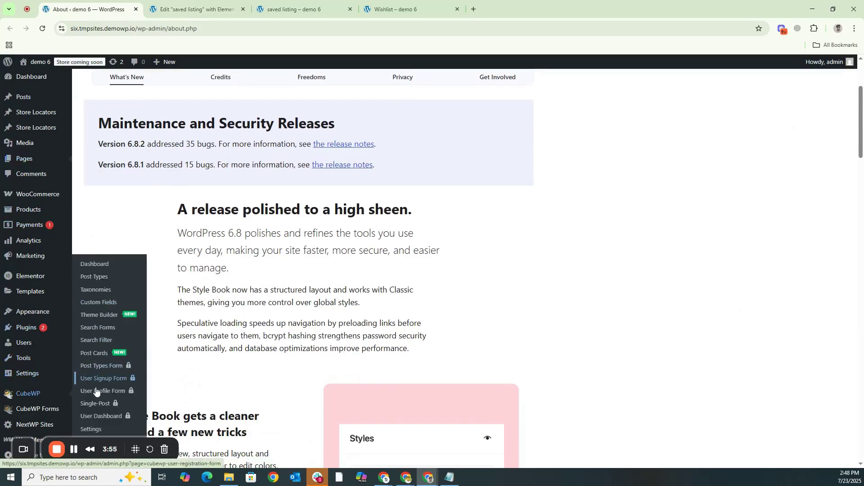
{"action": "right_click", "coordinate": [90, 430]}
{"action": "left_click", "coordinate": [112, 323]}
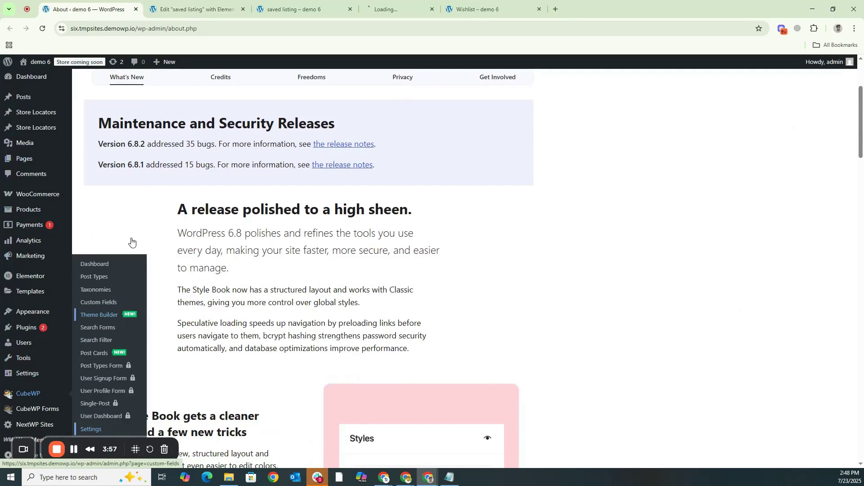
{"action": "left_click", "coordinate": [420, 5]}
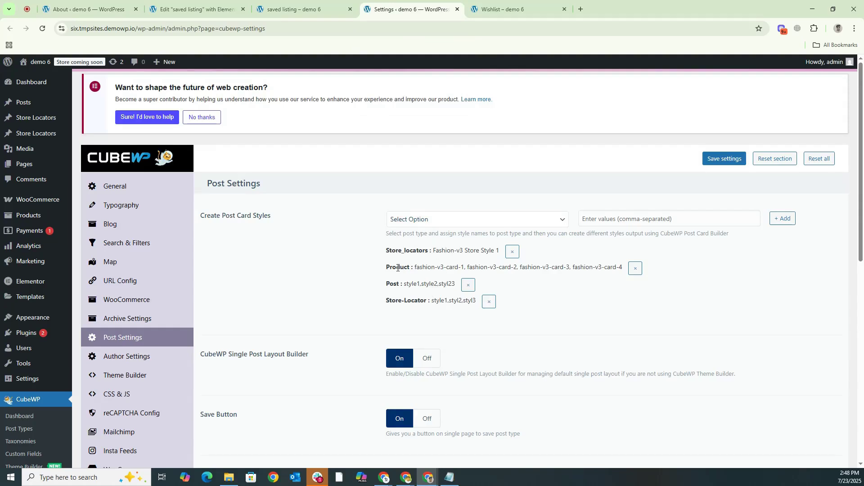
{"action": "left_click_drag", "start_coordinate": [382, 269], "coordinate": [624, 268]}
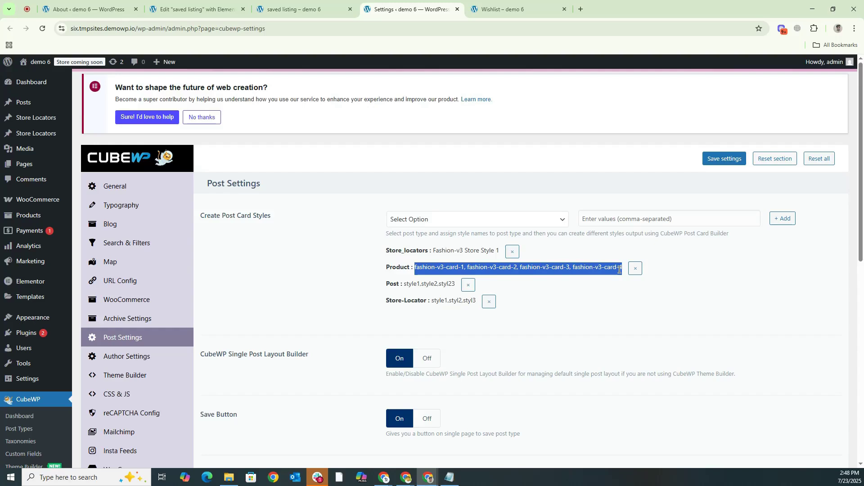
Replace the Store-Locator post card styles with style1,style2 for the Store Locators post type and save the settings.
{"action": "left_click", "coordinate": [489, 301]}
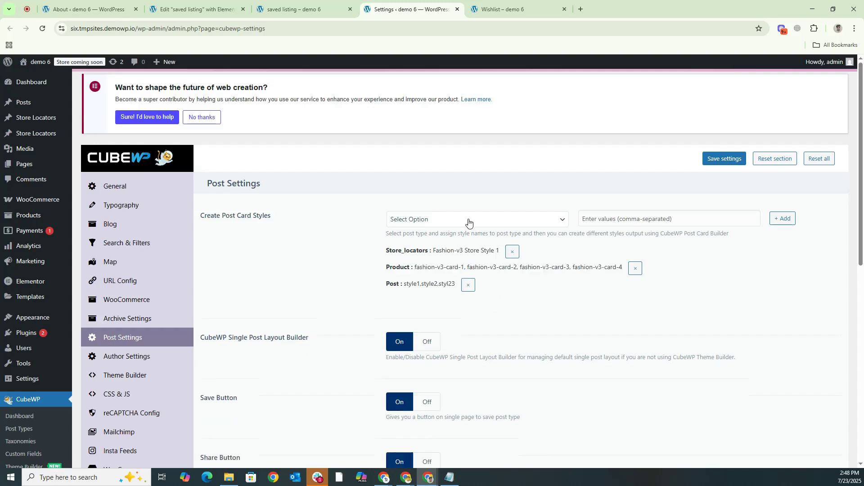
{"action": "left_click", "coordinate": [466, 220]}
{"action": "left_click", "coordinate": [416, 283]}
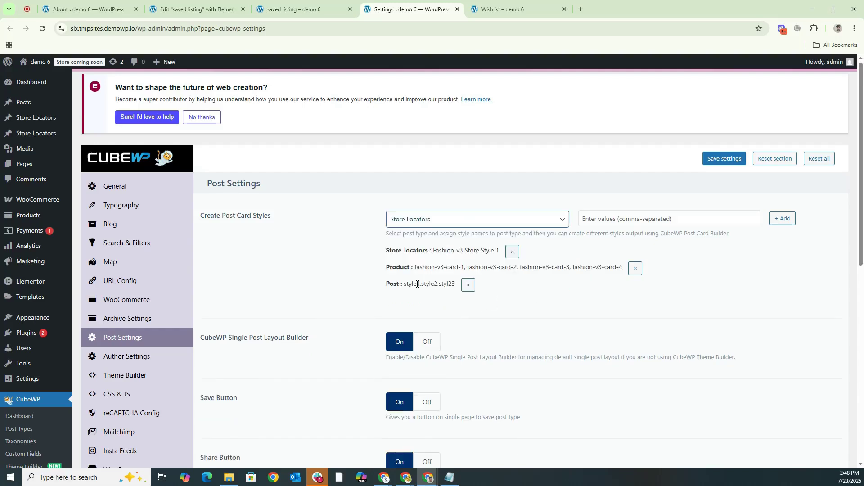
{"action": "left_click", "coordinate": [609, 218]}
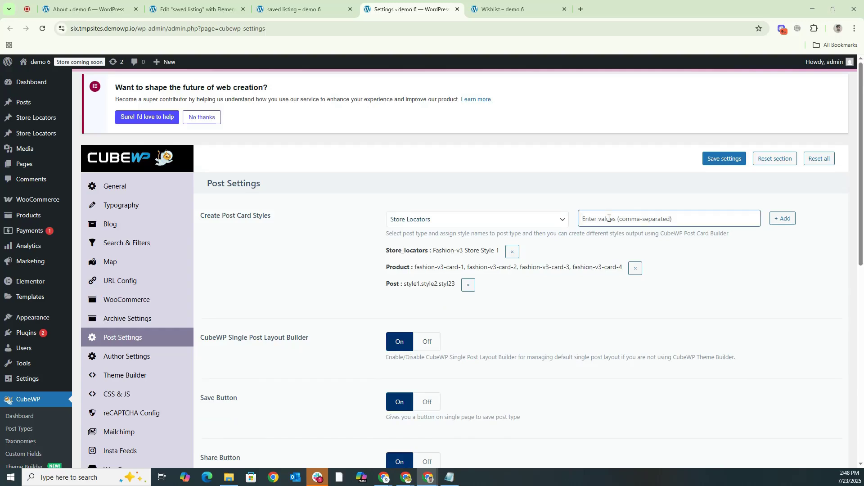
{"action": "type", "text": "style1,style2"}
{"action": "left_click", "coordinate": [783, 218]}
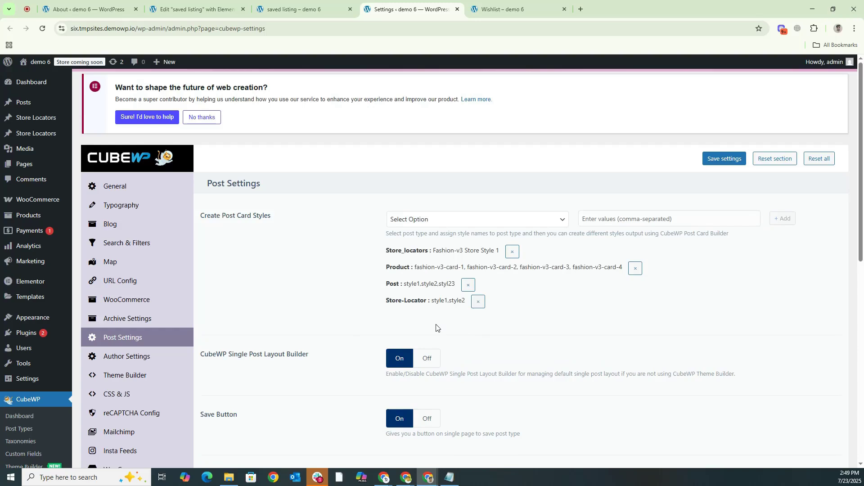
{"action": "left_click", "coordinate": [718, 162]}
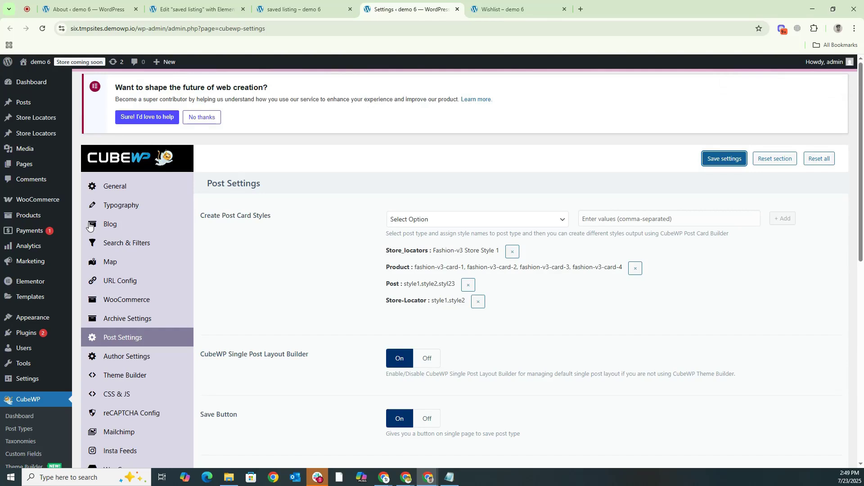
Open CubeWP's Post Card Customizer and load the fashion-v3-card-4 loop style of the Product post type.
{"action": "scroll", "coordinate": [32, 270], "scroll_direction": "down", "scroll_amount": 3}
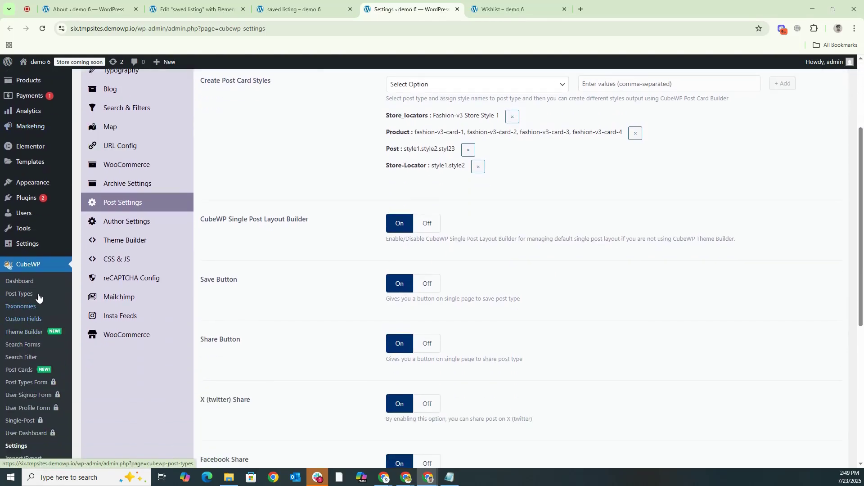
{"action": "left_click", "coordinate": [14, 369]}
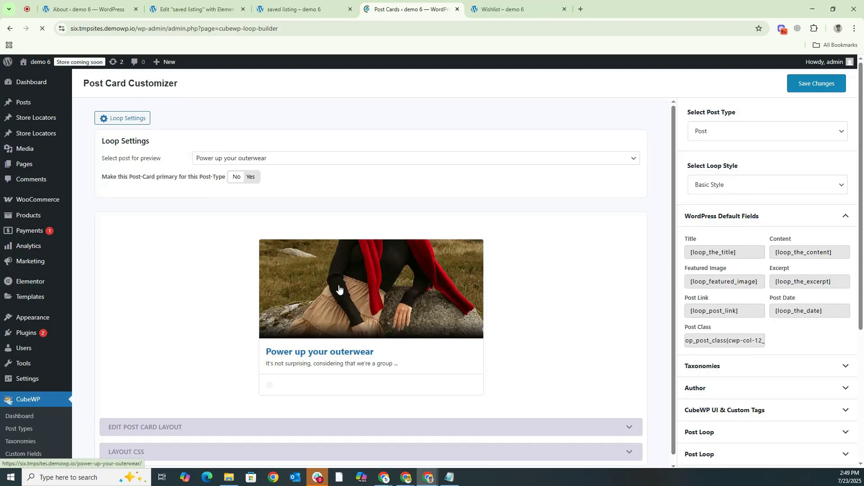
{"action": "left_click", "coordinate": [704, 131]}
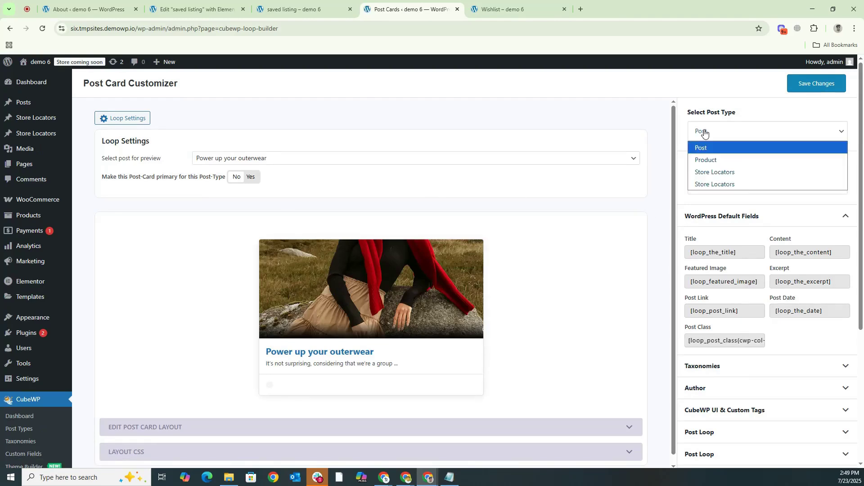
{"action": "left_click", "coordinate": [706, 161]}
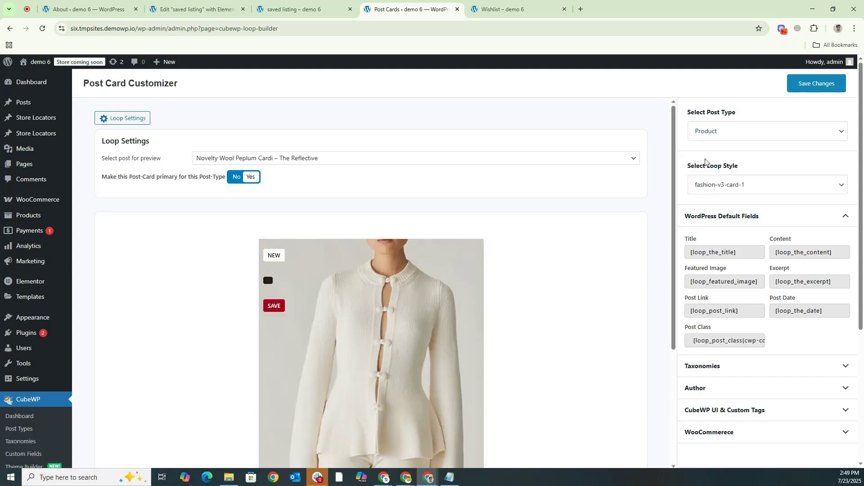
{"action": "left_click", "coordinate": [711, 183]}
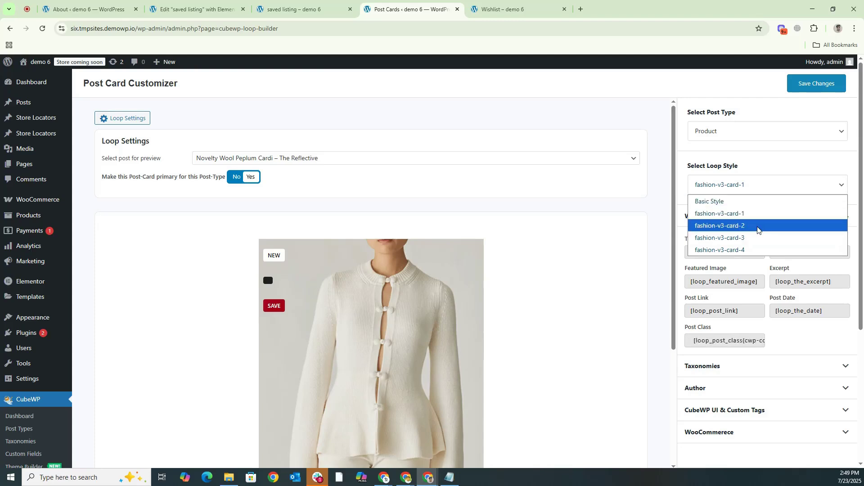
{"action": "left_click", "coordinate": [732, 250]}
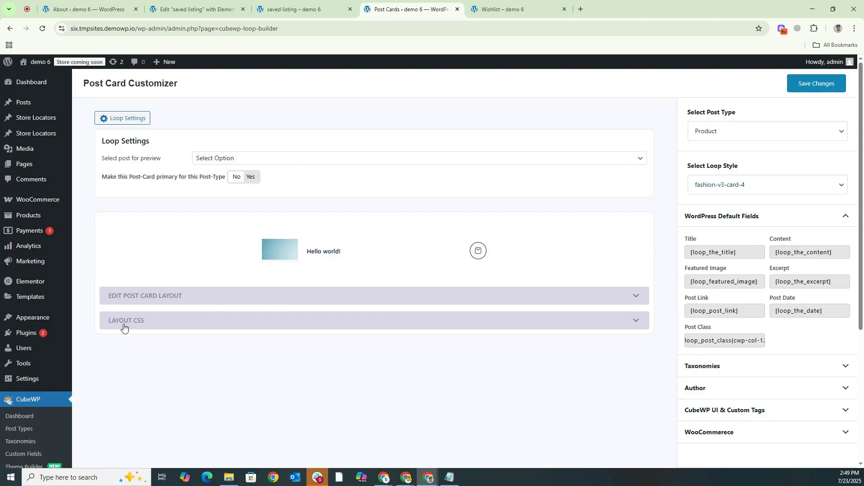
Examine the card's layout HTML and layout CSS, including the gallery overlay image and title shortcodes.
{"action": "left_click", "coordinate": [152, 300]}
{"action": "scroll", "coordinate": [170, 344], "scroll_direction": "down", "scroll_amount": 3}
{"action": "scroll", "coordinate": [169, 344], "scroll_direction": "down", "scroll_amount": 1}
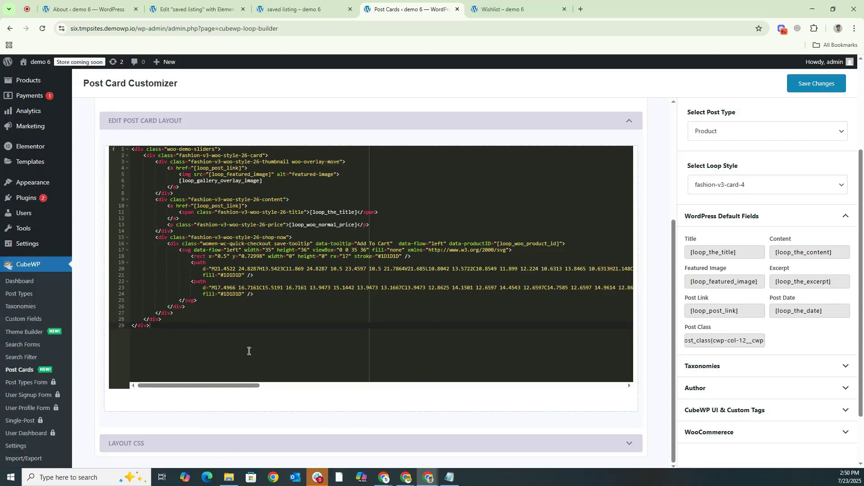
{"action": "left_click", "coordinate": [144, 440]}
{"action": "scroll", "coordinate": [206, 305], "scroll_direction": "down", "scroll_amount": 4}
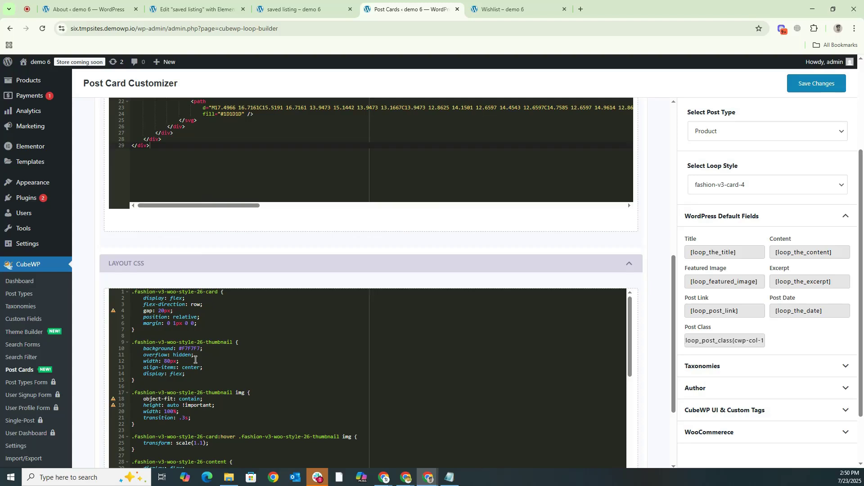
{"action": "scroll", "coordinate": [195, 359], "scroll_direction": "up", "scroll_amount": 5}
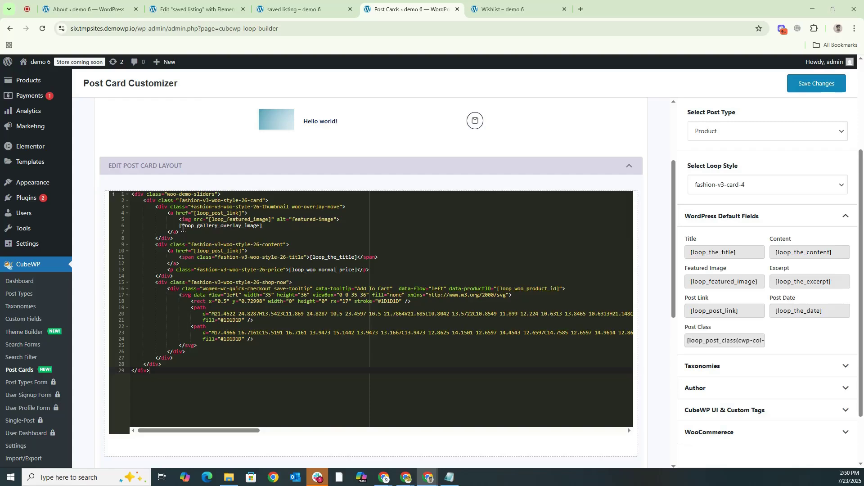
{"action": "left_click_drag", "start_coordinate": [179, 226], "coordinate": [279, 228]}
{"action": "left_click_drag", "start_coordinate": [309, 257], "coordinate": [360, 257]}
{"action": "left_click", "coordinate": [294, 257]}
Preview the card with the product "Novelty Wool Peplum Cardi – The Reflective".
{"action": "scroll", "coordinate": [380, 280], "scroll_direction": "up", "scroll_amount": 2}
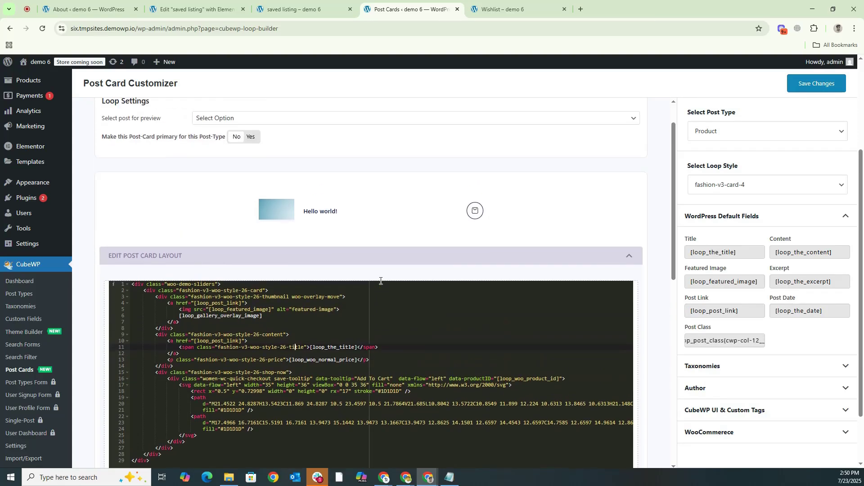
{"action": "left_click", "coordinate": [239, 120]}
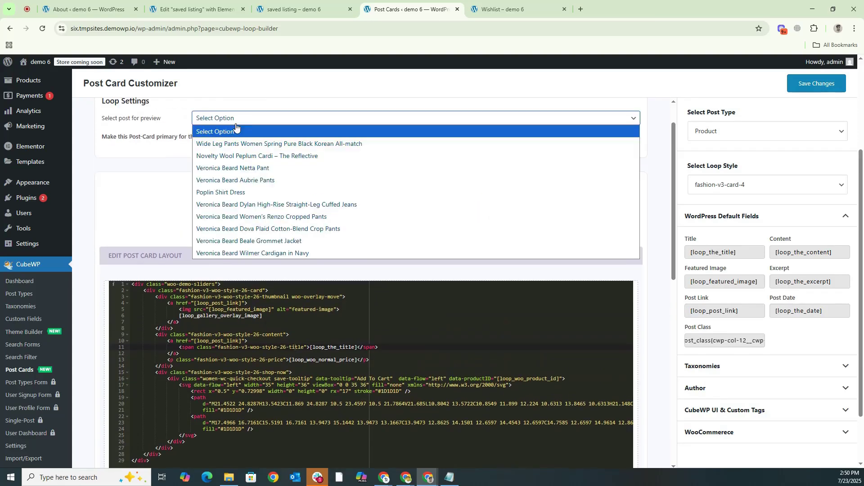
{"action": "left_click", "coordinate": [225, 157]}
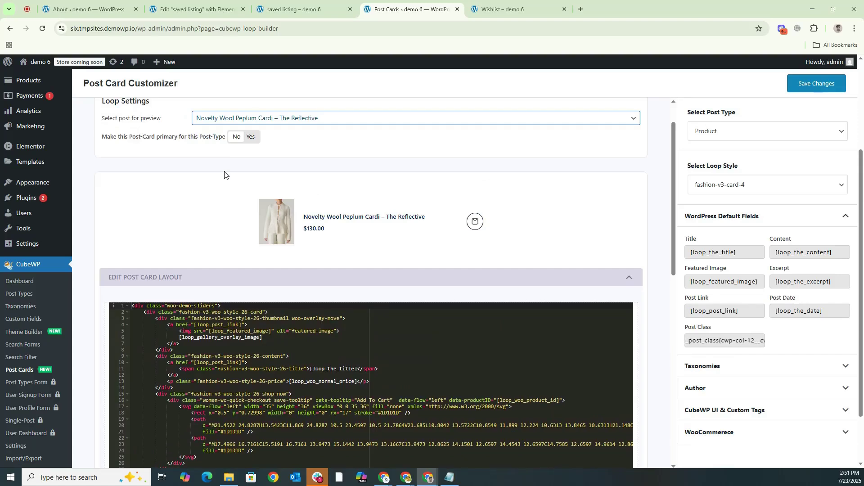
Check the live saved listing page and follow the header's heart icon to the Wishlist page.
{"action": "left_click", "coordinate": [274, 7]}
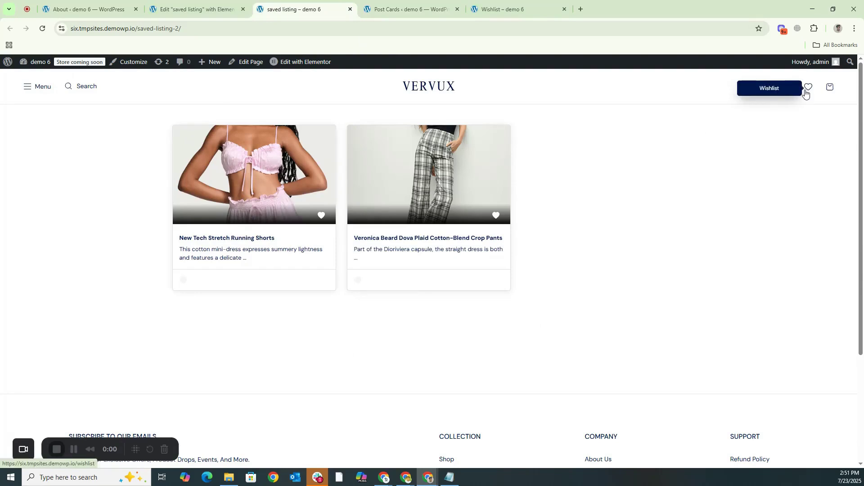
{"action": "left_click", "coordinate": [806, 92]}
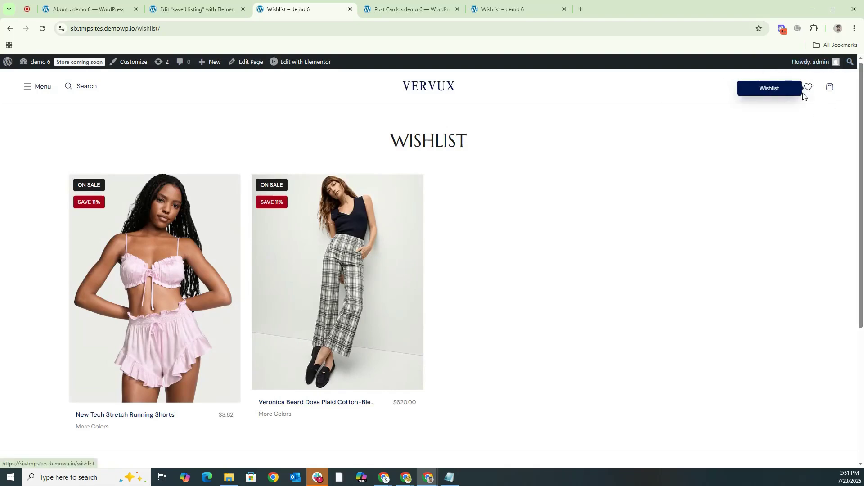
Go to the site's home page and open its Header Home template in Elementor in a new tab.
{"action": "left_click", "coordinate": [428, 90]}
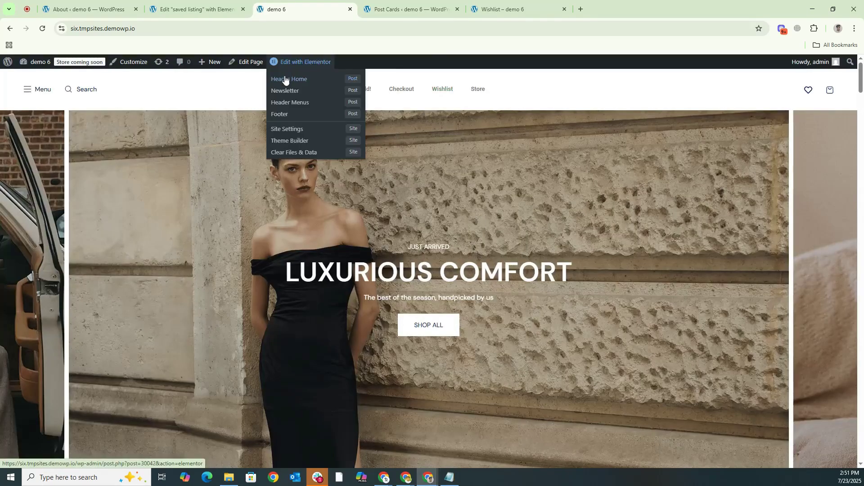
{"action": "right_click", "coordinate": [288, 79]}
{"action": "left_click", "coordinate": [306, 88]}
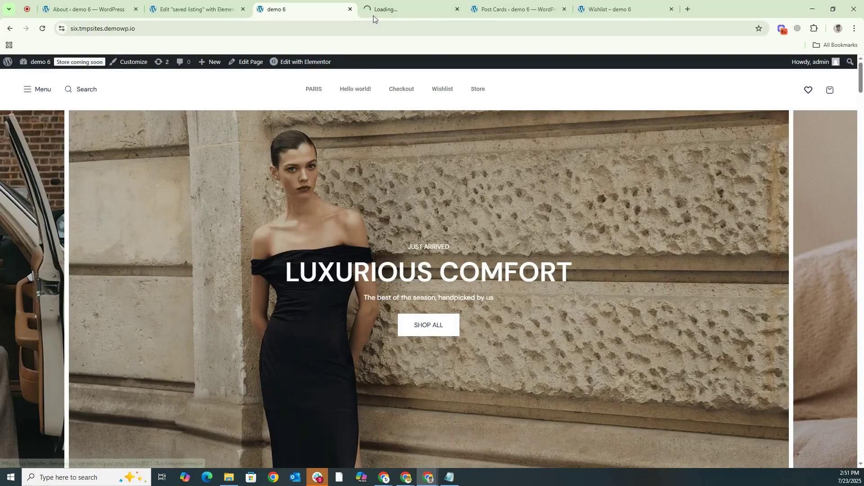
{"action": "left_click", "coordinate": [387, 7]}
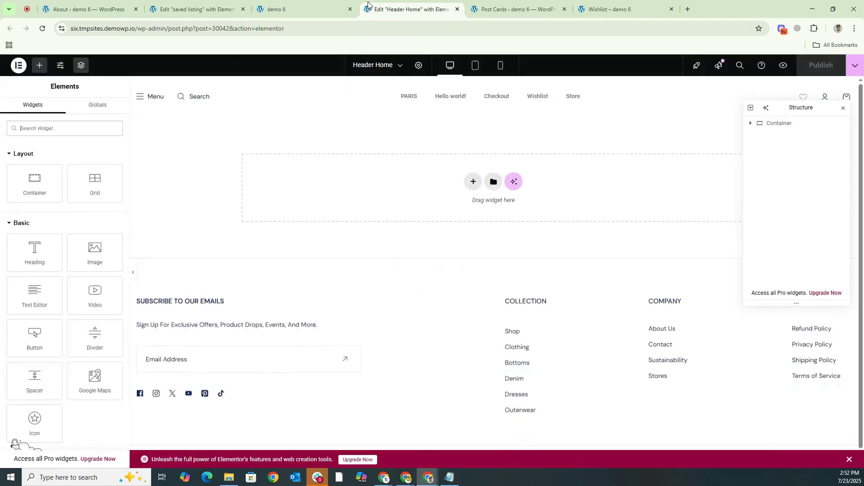
Replace the header's outlined heart icon with the solid Heart from the icon library and move the Structure window clear of it.
{"action": "left_click", "coordinate": [806, 99]}
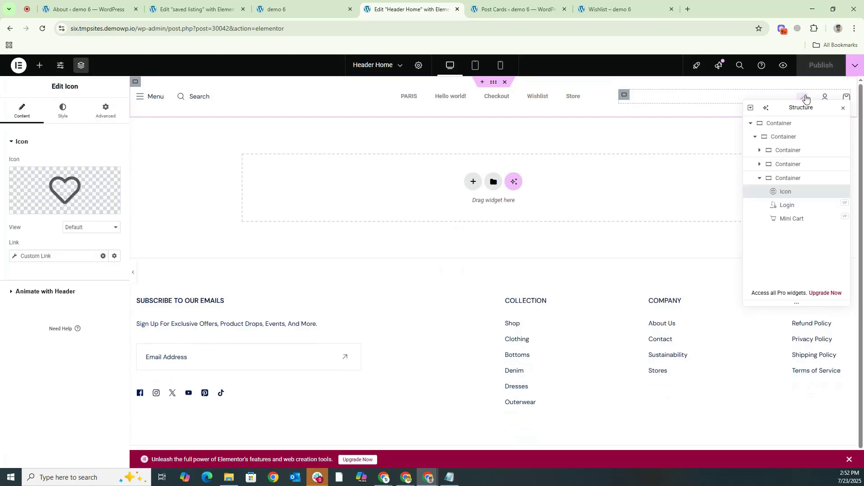
{"action": "mouse_move", "coordinate": [38, 185]}
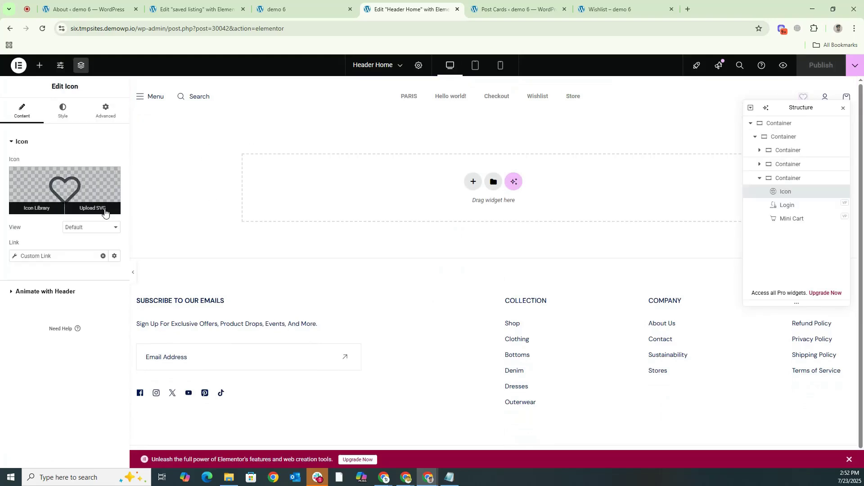
{"action": "left_click", "coordinate": [39, 212]}
{"action": "left_click", "coordinate": [381, 125]}
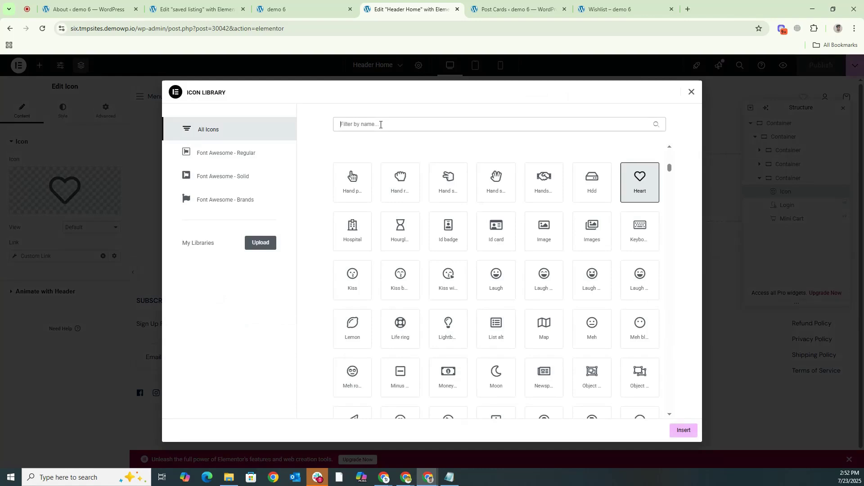
{"action": "type", "text": "hear"}
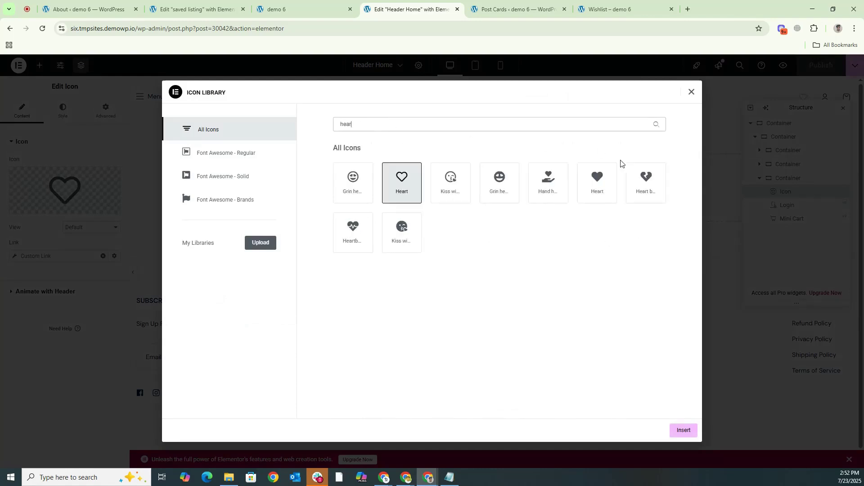
{"action": "left_click", "coordinate": [597, 183]}
{"action": "left_click", "coordinate": [683, 430]}
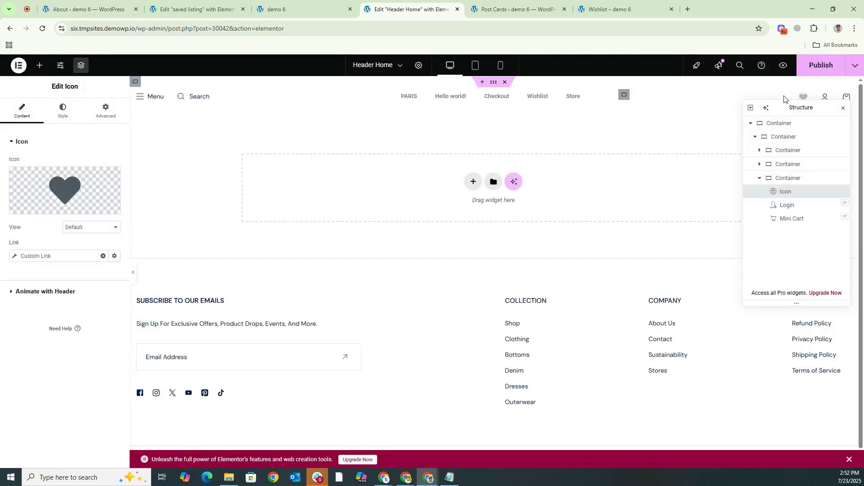
{"action": "left_click_drag", "start_coordinate": [815, 100], "coordinate": [820, 144]}
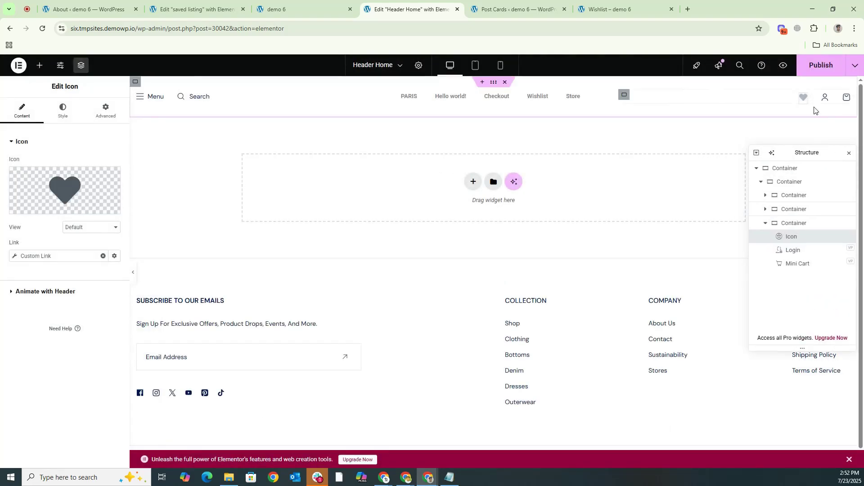
Open the heart icon's custom link settings and select the Extra URL text.
{"action": "left_click", "coordinate": [43, 256]}
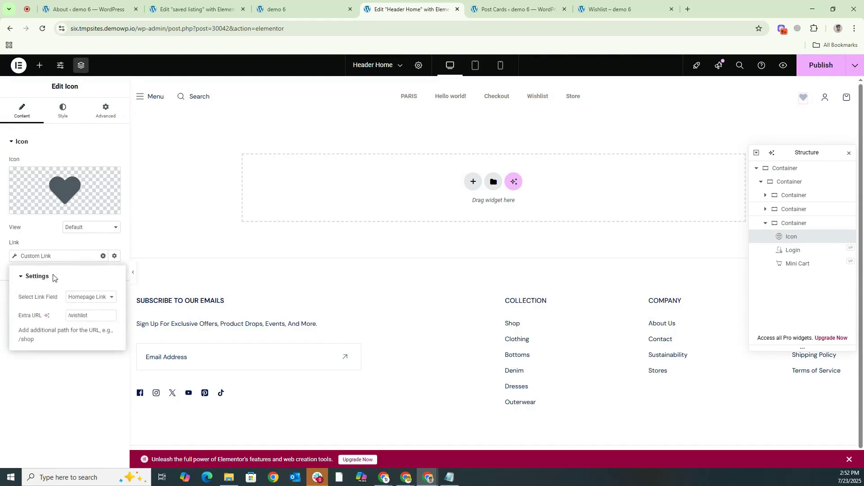
{"action": "left_click", "coordinate": [84, 316]}
{"action": "left_click_drag", "start_coordinate": [84, 316], "coordinate": [71, 319]}
Open the WordPress pages list in the admin dashboard and search it for "saved".
{"action": "left_click", "coordinate": [99, 9]}
{"action": "mouse_move", "coordinate": [37, 158]}
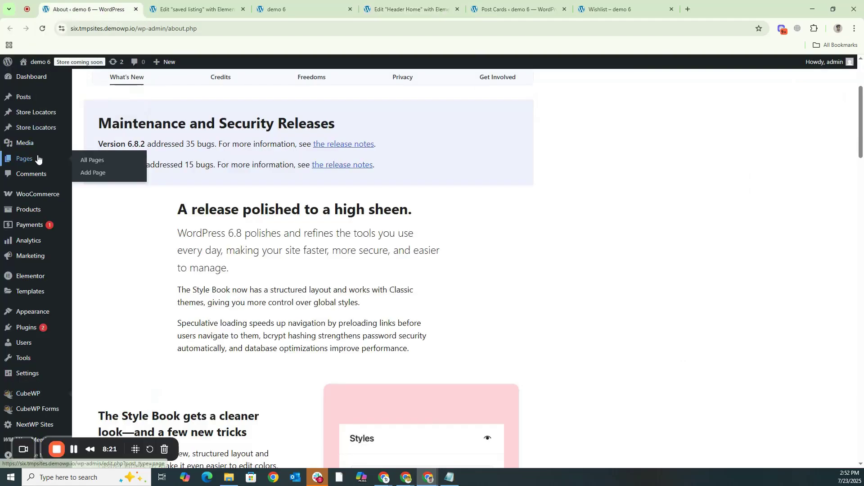
{"action": "left_click", "coordinate": [37, 158]}
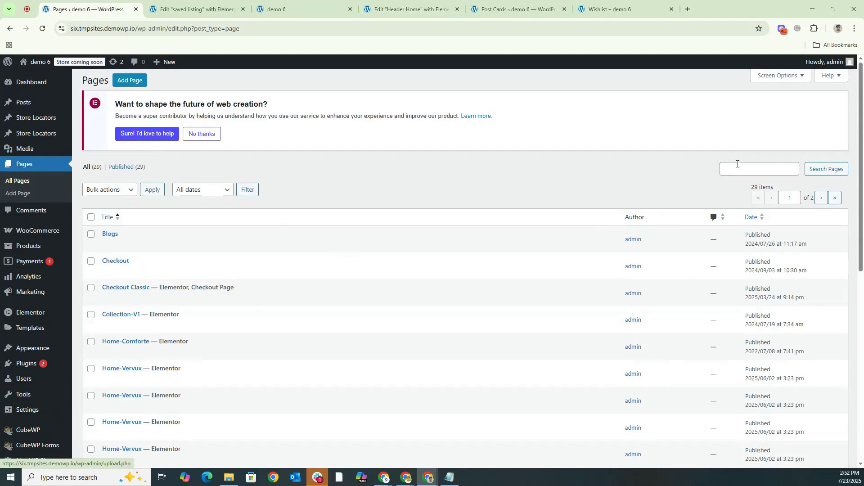
{"action": "left_click", "coordinate": [738, 164]}
{"action": "type", "text": "saved"}
{"action": "key", "text": "Return"}
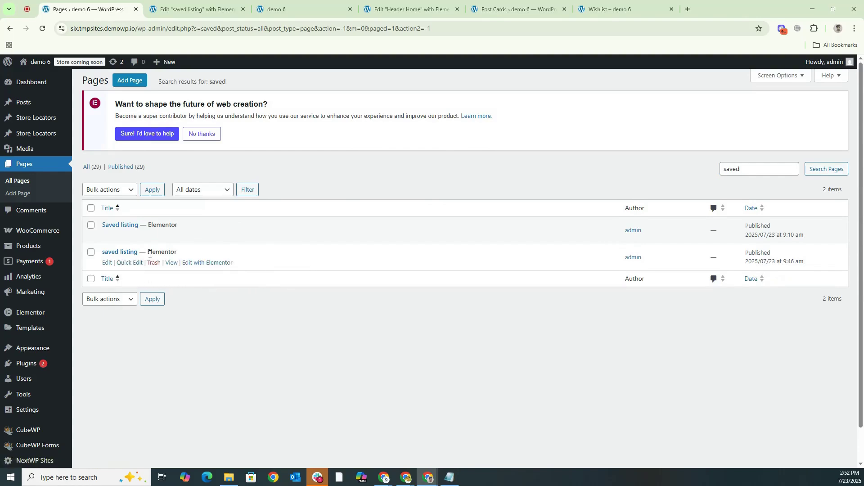
View the lowercase "saved listing" page in a new tab and copy its slug saved-listing-2/ from the address.
{"action": "right_click", "coordinate": [172, 265]}
{"action": "left_click", "coordinate": [193, 275]}
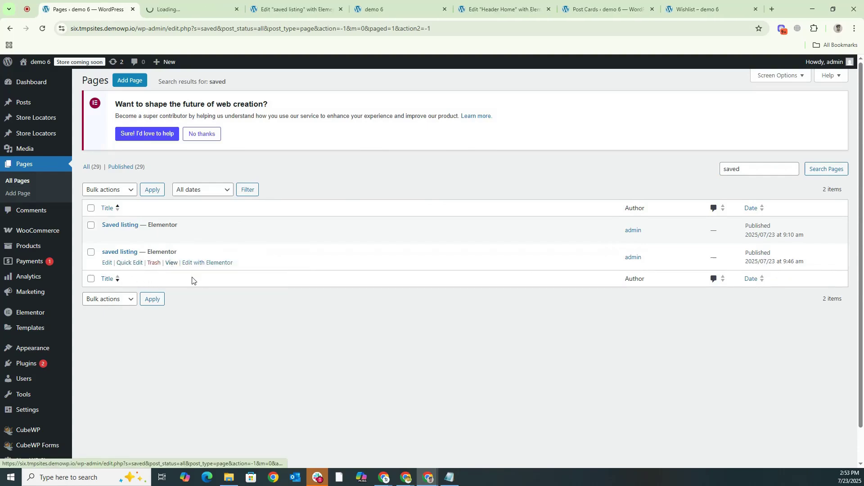
{"action": "left_click", "coordinate": [187, 12]}
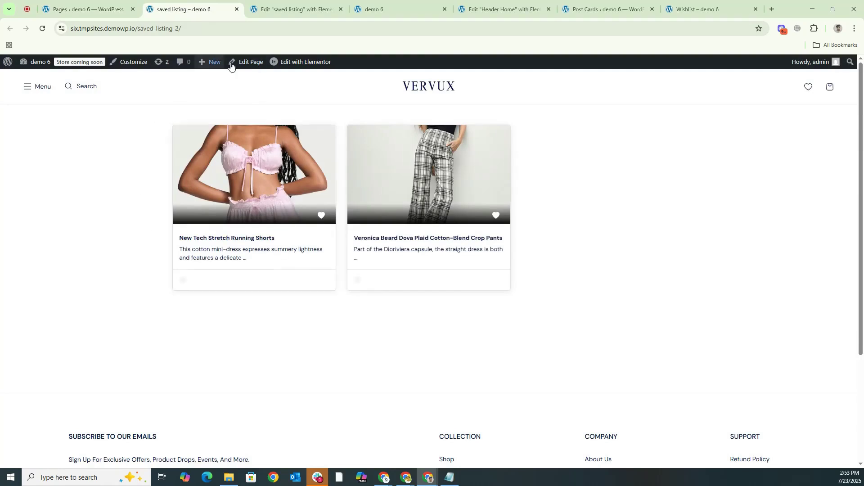
{"action": "left_click_drag", "start_coordinate": [188, 29], "coordinate": [138, 38]}
{"action": "key", "text": "ctrl+c"}
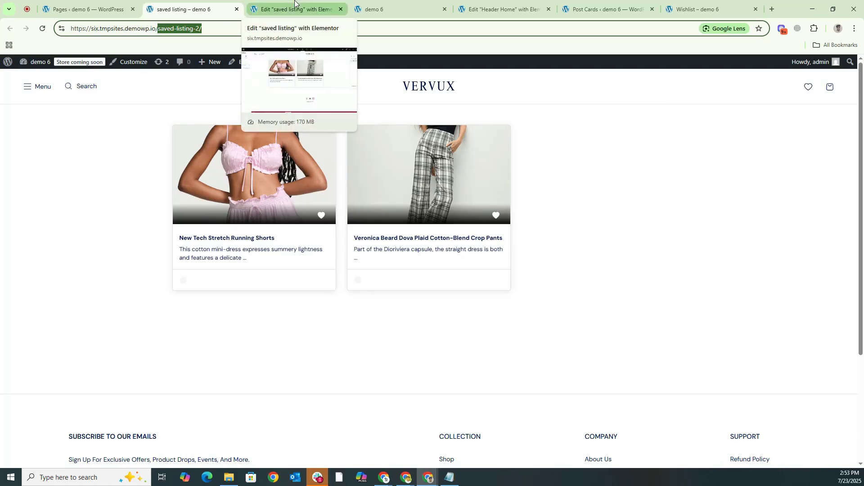
Set the Extra URL of the heart icon's custom link to saved-listing-2/ and publish the Header Home template.
{"action": "left_click", "coordinate": [500, 9]}
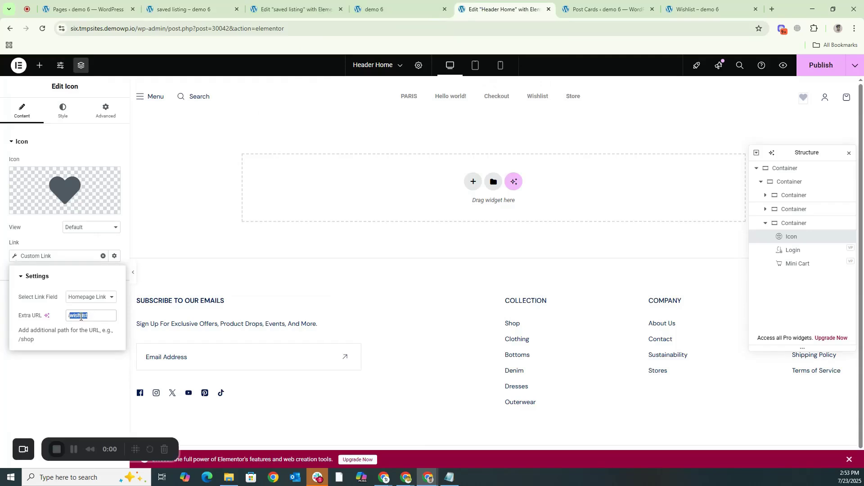
{"action": "key", "text": "ctrl+v"}
{"action": "left_click", "coordinate": [805, 67]}
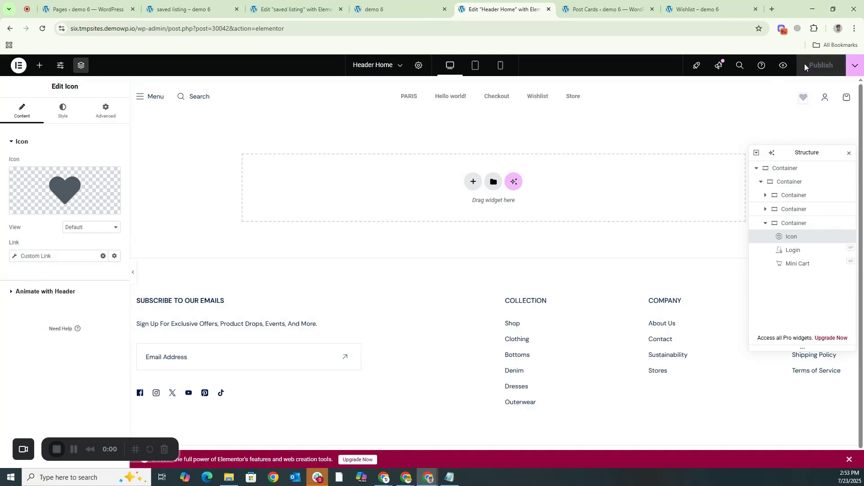
Reload the live homepage, follow the header's heart icon link, and copy the slug saved-listing-2/ from the address.
{"action": "left_click", "coordinate": [387, 9]}
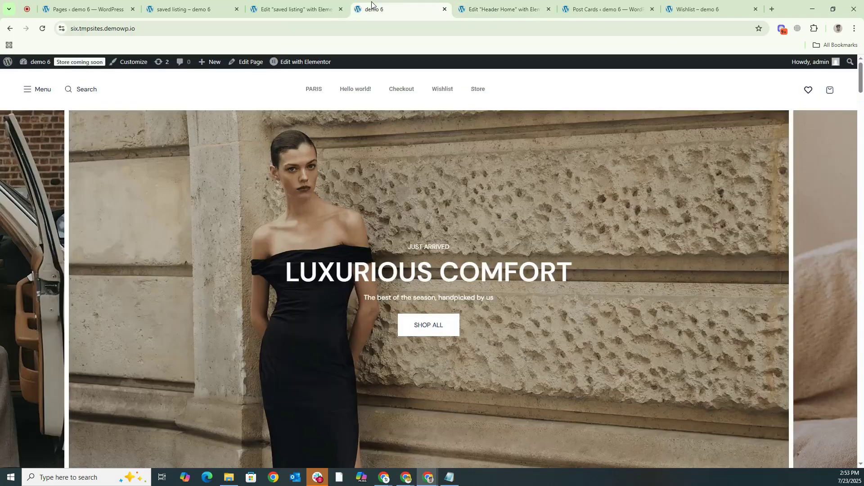
{"action": "left_click", "coordinate": [43, 29]}
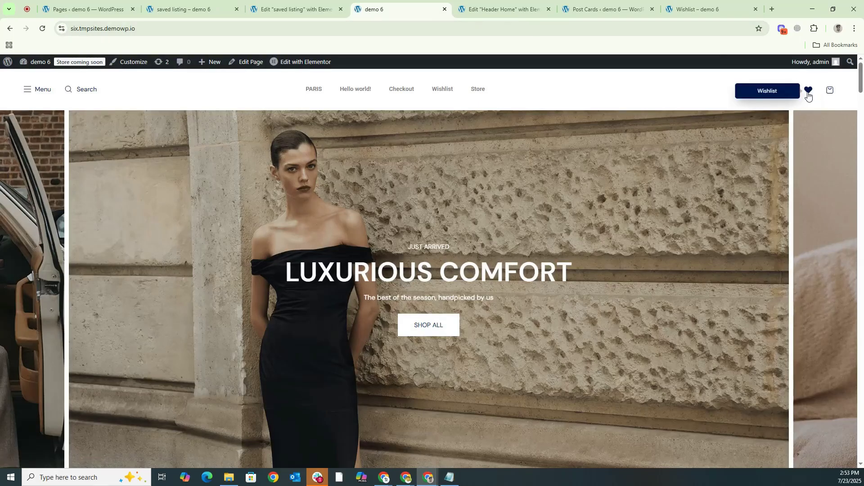
{"action": "left_click", "coordinate": [809, 93]}
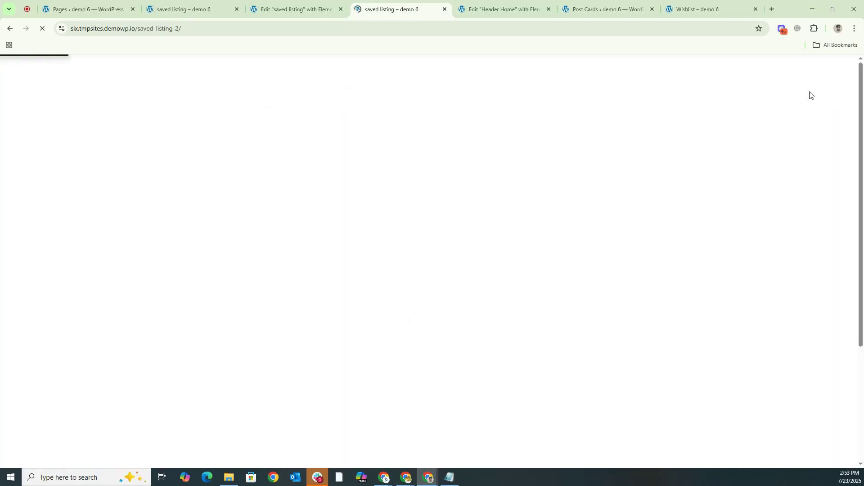
{"action": "left_click_drag", "start_coordinate": [181, 28], "coordinate": [138, 32]}
{"action": "key", "text": "super+c"}
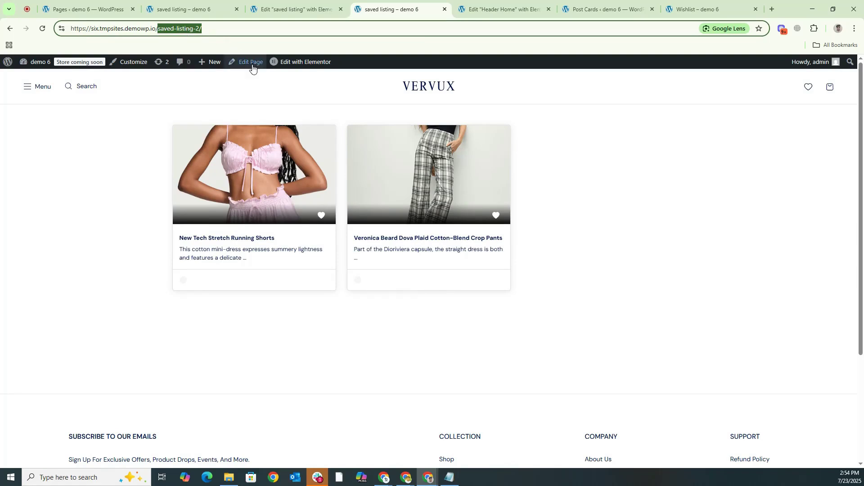
Delete the heart icon from the Header Home template in the Elementor editor.
{"action": "left_click", "coordinate": [470, 10]}
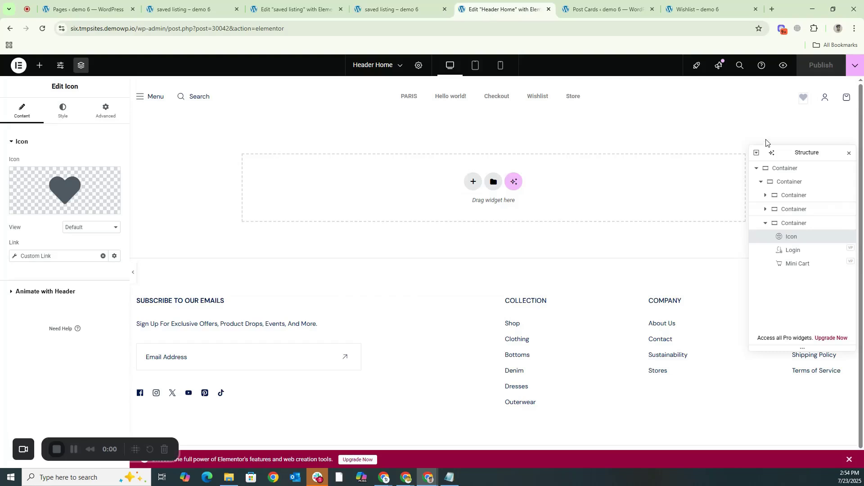
{"action": "right_click", "coordinate": [805, 102]}
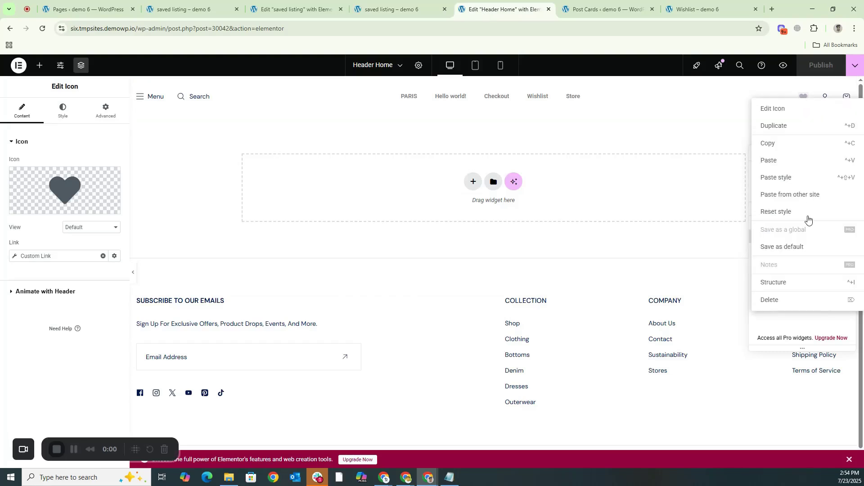
{"action": "left_click", "coordinate": [786, 300]}
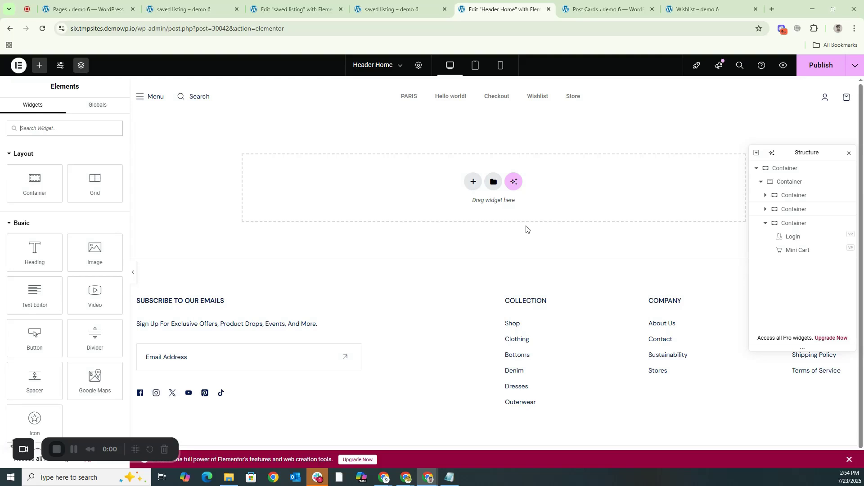
{"action": "left_click", "coordinate": [72, 130]}
{"action": "type", "text": "icon"}
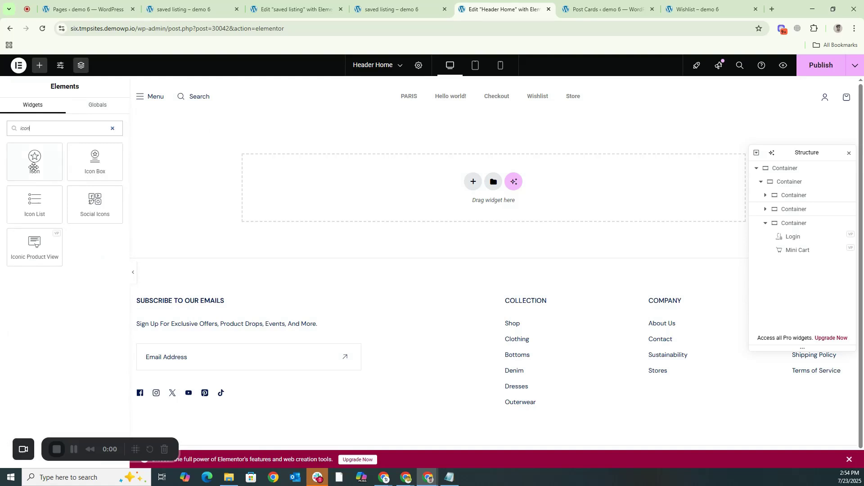
{"action": "left_click_drag", "start_coordinate": [34, 158], "coordinate": [814, 103]}
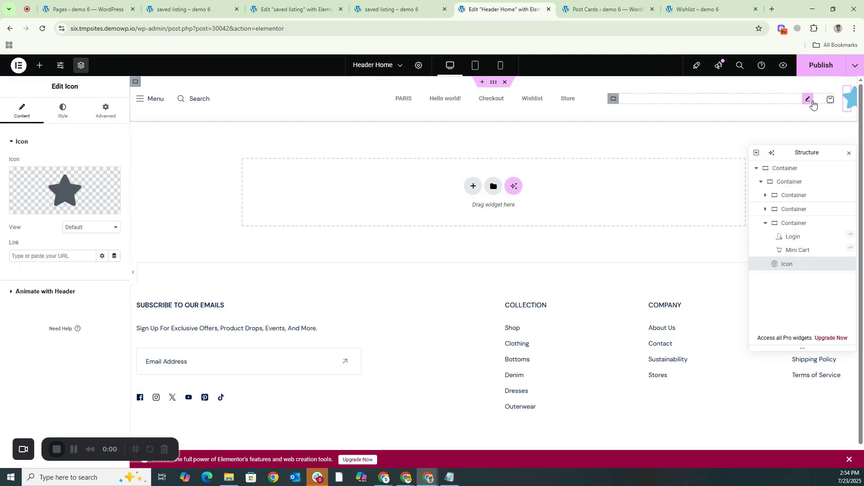
{"action": "mouse_move", "coordinate": [846, 102]}
{"action": "left_mouse_down"}
{"action": "mouse_move", "coordinate": [823, 104]}
{"action": "mouse_move", "coordinate": [846, 108]}
{"action": "mouse_move", "coordinate": [836, 108]}
{"action": "mouse_move", "coordinate": [850, 98]}
{"action": "left_mouse_up"}
{"action": "right_click", "coordinate": [849, 101]}
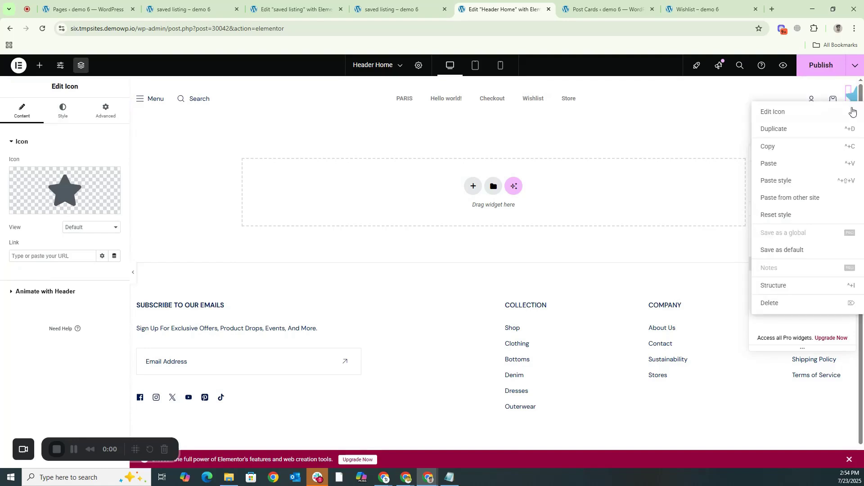
{"action": "left_click", "coordinate": [787, 304]}
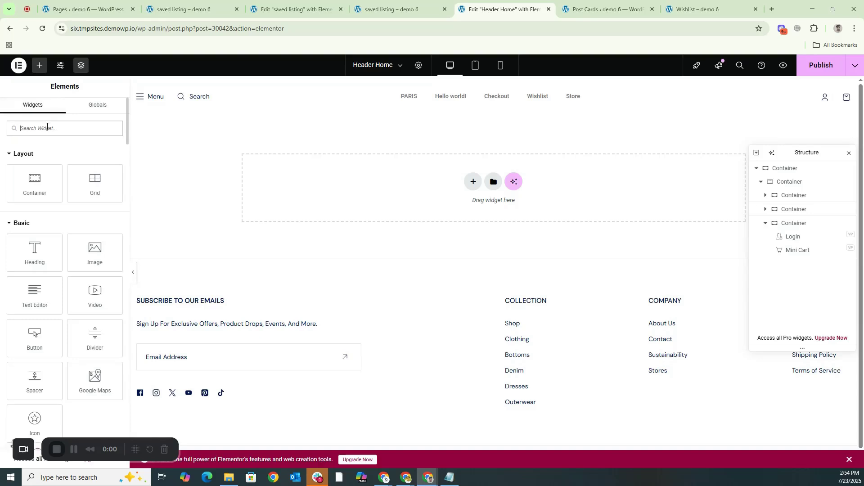
Add an Icon widget to the header between the navigation menu and the login and cart container, and set its size to 20 px.
{"action": "type", "text": "icon"}
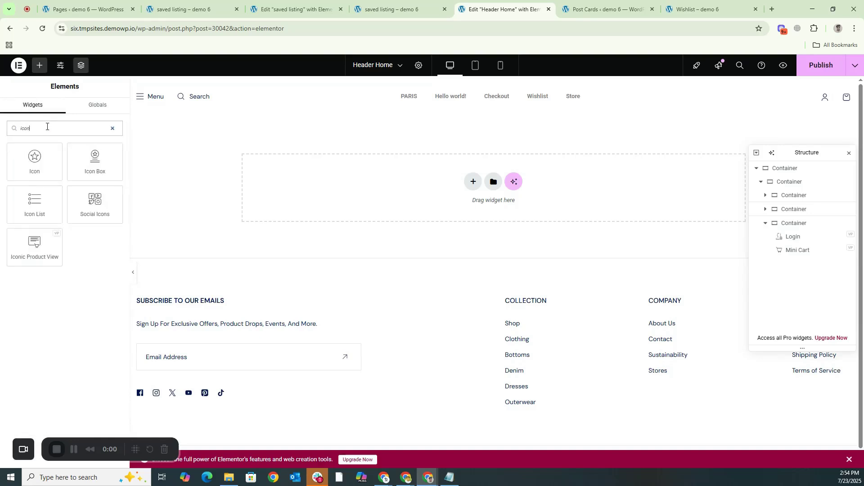
{"action": "left_click_drag", "start_coordinate": [36, 160], "coordinate": [643, 92]}
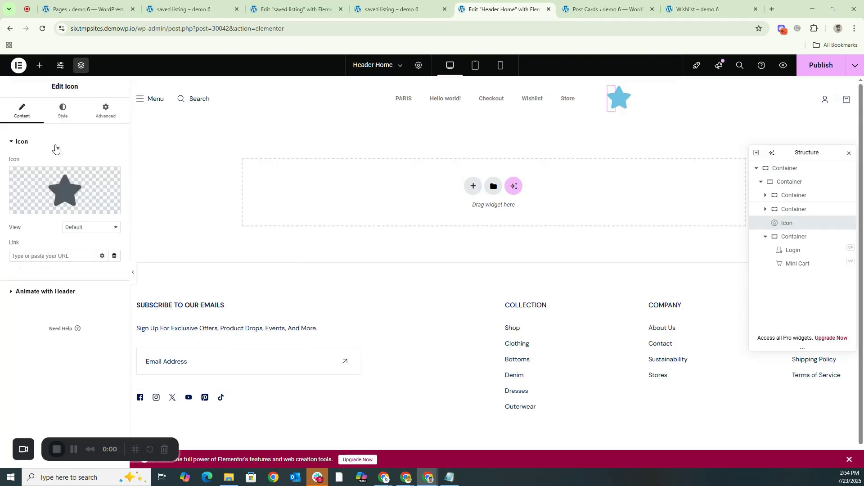
{"action": "left_click", "coordinate": [64, 111]}
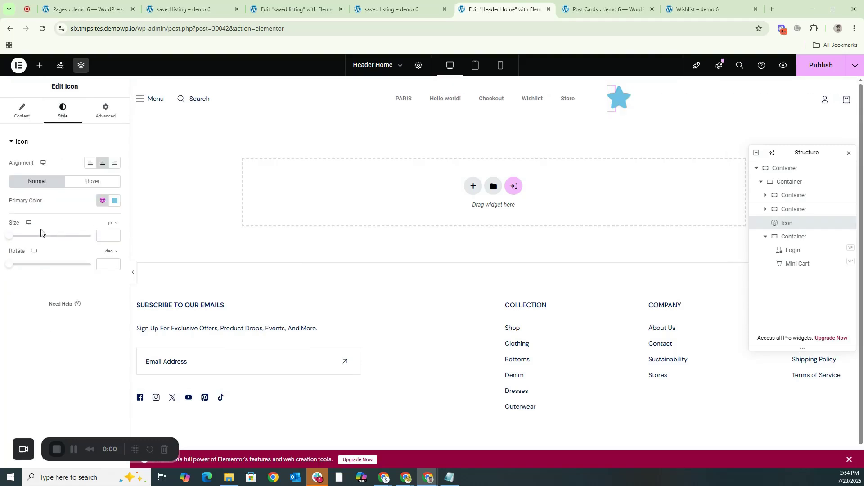
{"action": "left_click", "coordinate": [103, 235]}
{"action": "type", "text": "10"}
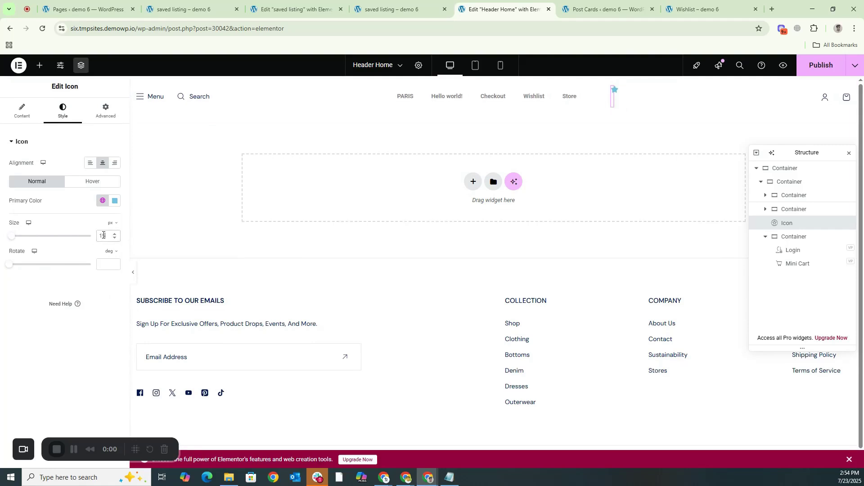
{"action": "key", "text": "BackSpace"}
{"action": "key", "text": "BackSpace"}
{"action": "type", "text": "20"}
Change the new star icon's primary color to a dark gray.
{"action": "left_click", "coordinate": [114, 201]}
{"action": "left_click", "coordinate": [67, 295]}
{"action": "left_click_drag", "start_coordinate": [67, 295], "coordinate": [78, 276]}
{"action": "left_click", "coordinate": [29, 268]}
Set the star icon's top margin to 10 px and its other margins to 0.
{"action": "left_click", "coordinate": [106, 112]}
{"action": "left_click", "coordinate": [70, 172]}
{"action": "type", "text": "0"}
{"action": "left_click", "coordinate": [22, 172]}
{"action": "type", "text": "10"}
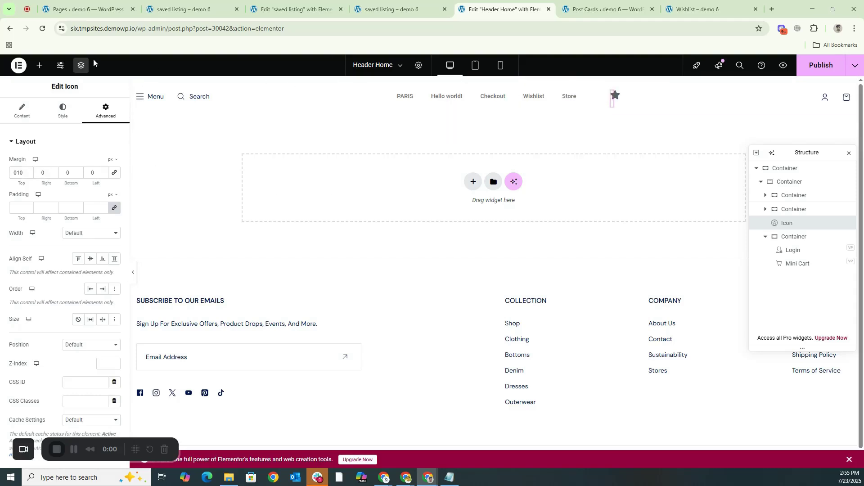
Give the star icon a Custom Link based on Homepage Link with Extra URL saved-listing-2/, and publish the header.
{"action": "left_click", "coordinate": [22, 110]}
{"action": "left_click", "coordinate": [43, 260]}
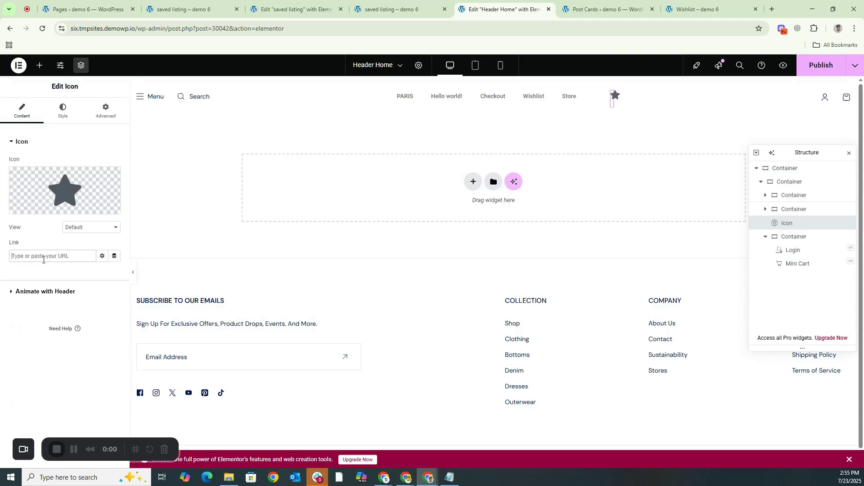
{"action": "left_click", "coordinate": [114, 256]}
{"action": "scroll", "coordinate": [42, 281], "scroll_direction": "down", "scroll_amount": 2}
{"action": "left_click", "coordinate": [29, 368]}
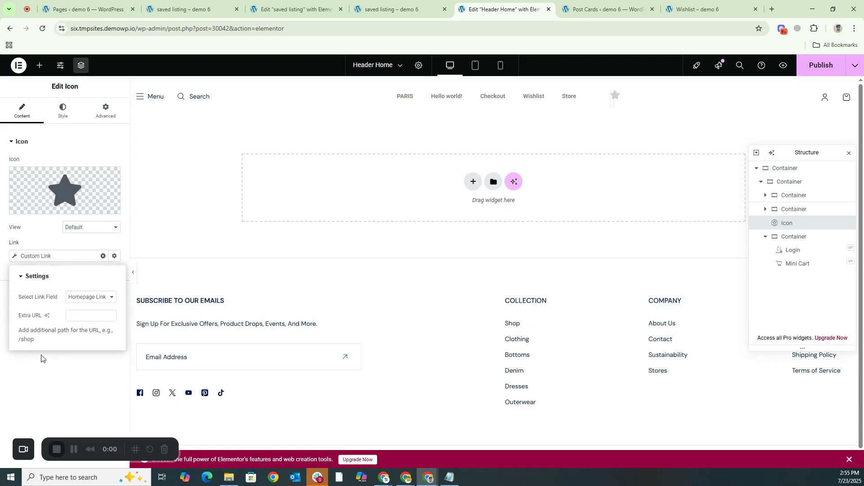
{"action": "left_click", "coordinate": [84, 317]}
{"action": "key", "text": "super+v"}
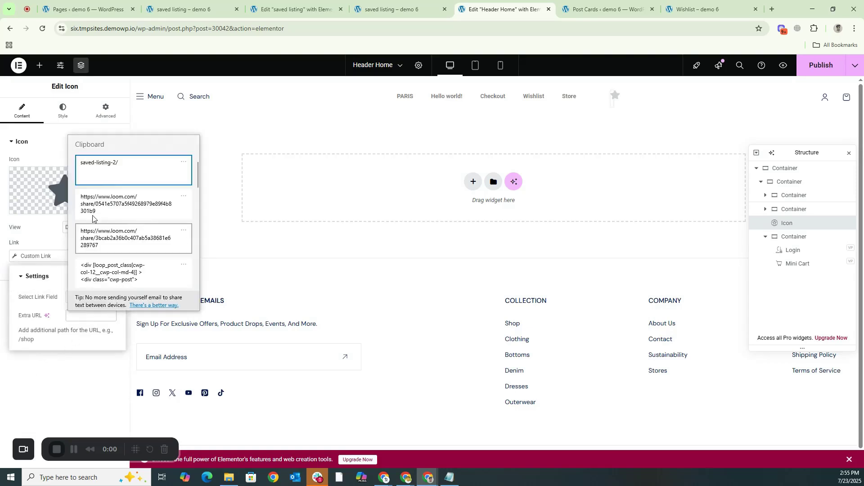
{"action": "left_click", "coordinate": [115, 166]}
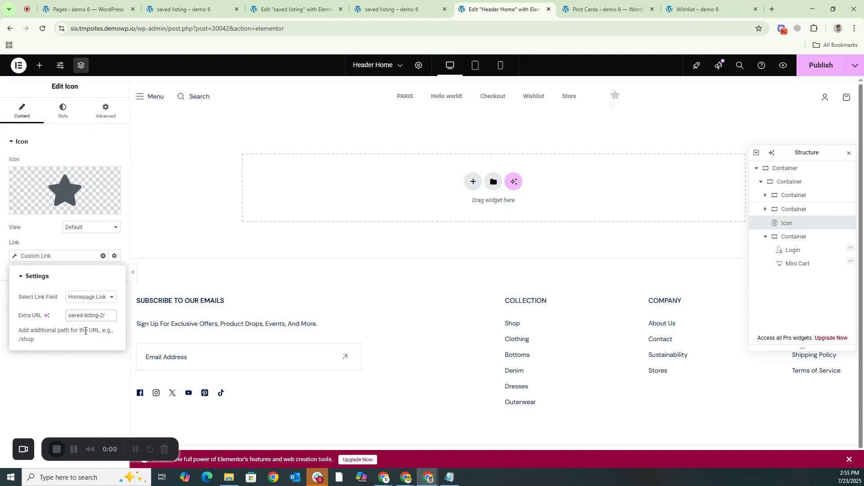
{"action": "left_click", "coordinate": [173, 236]}
{"action": "left_click", "coordinate": [819, 65]}
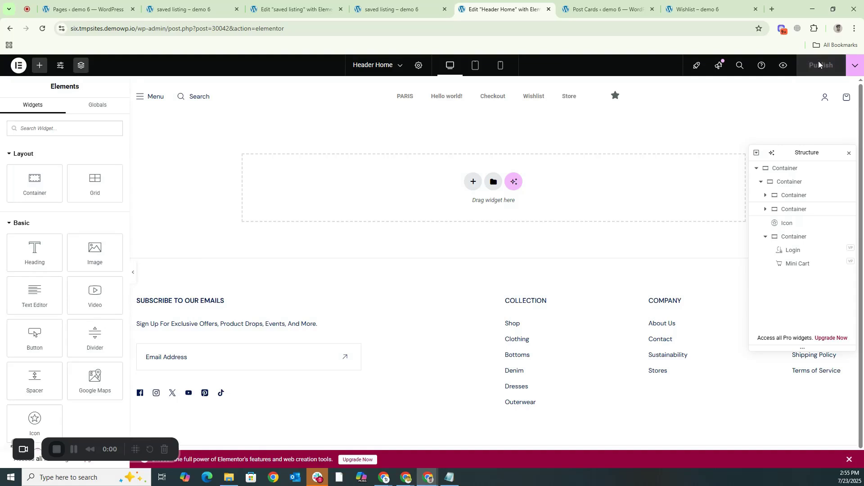
Return to the live homepage, follow the header's star icon link, and check the slug in the opened page's address.
{"action": "left_click", "coordinate": [405, 9]}
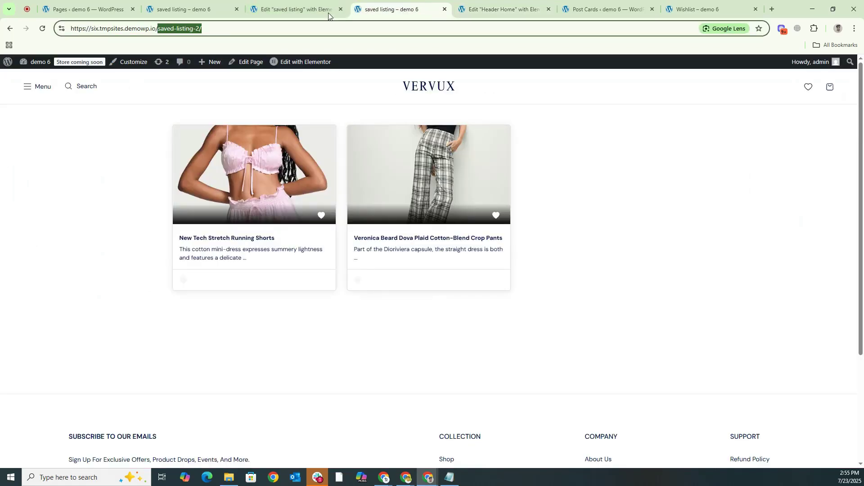
{"action": "left_click", "coordinate": [439, 88]}
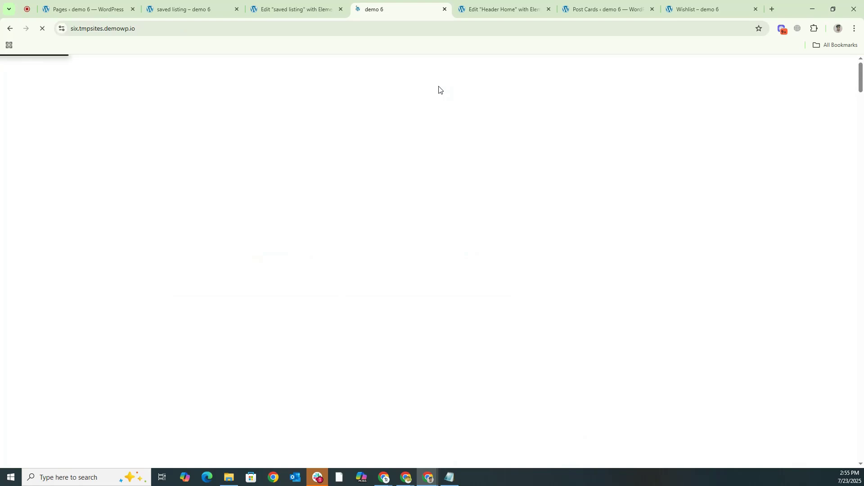
{"action": "mouse_move", "coordinate": [440, 89]}
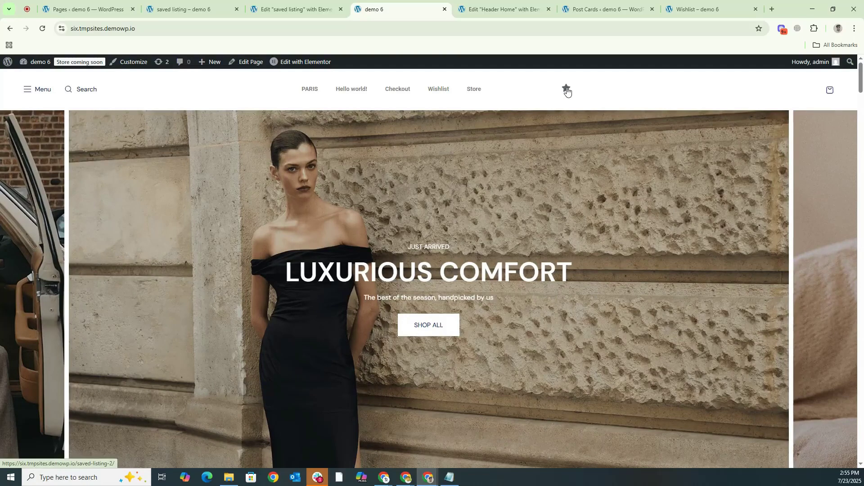
{"action": "left_click", "coordinate": [567, 89]}
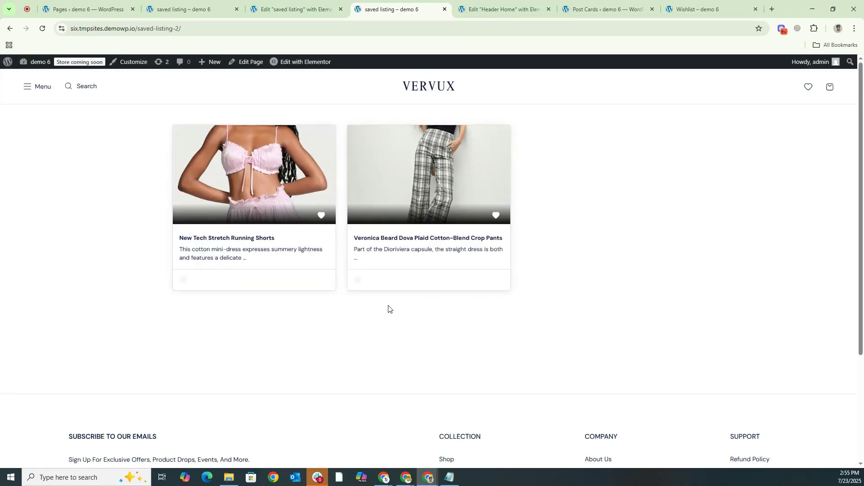
{"action": "left_click_drag", "start_coordinate": [202, 28], "coordinate": [158, 29]}
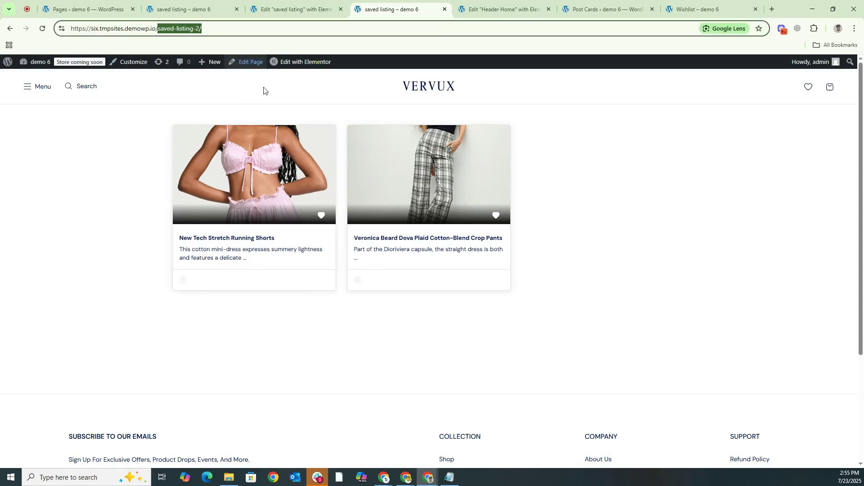